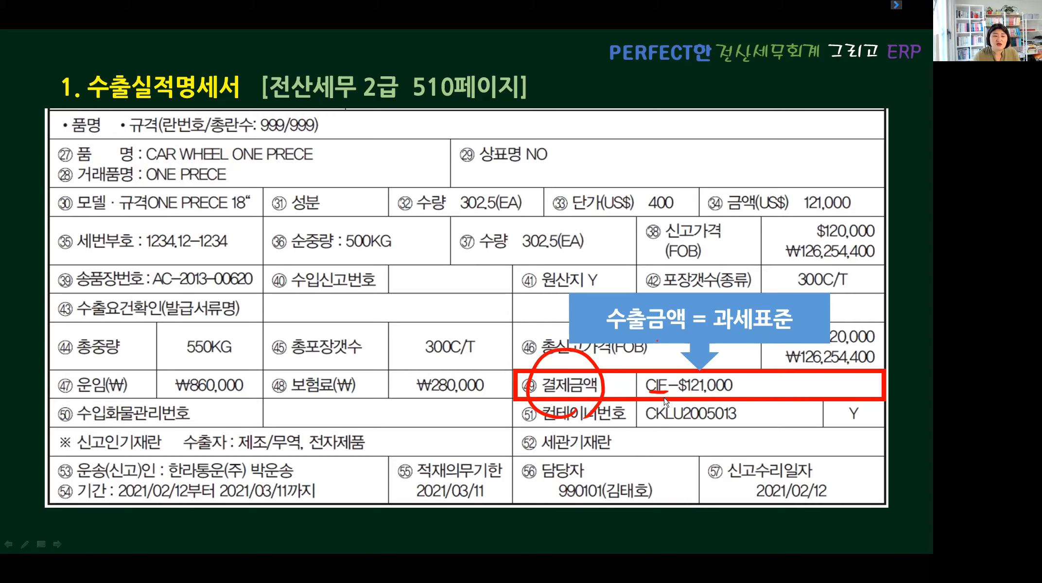
Cross out CIF in the 결제금액 row of the slide, clear the ink and leave the slide view.
{"action": "left_click_drag", "start_coordinate": [653, 370], "coordinate": [669, 400]}
{"action": "left_click_drag", "start_coordinate": [667, 370], "coordinate": [654, 401]}
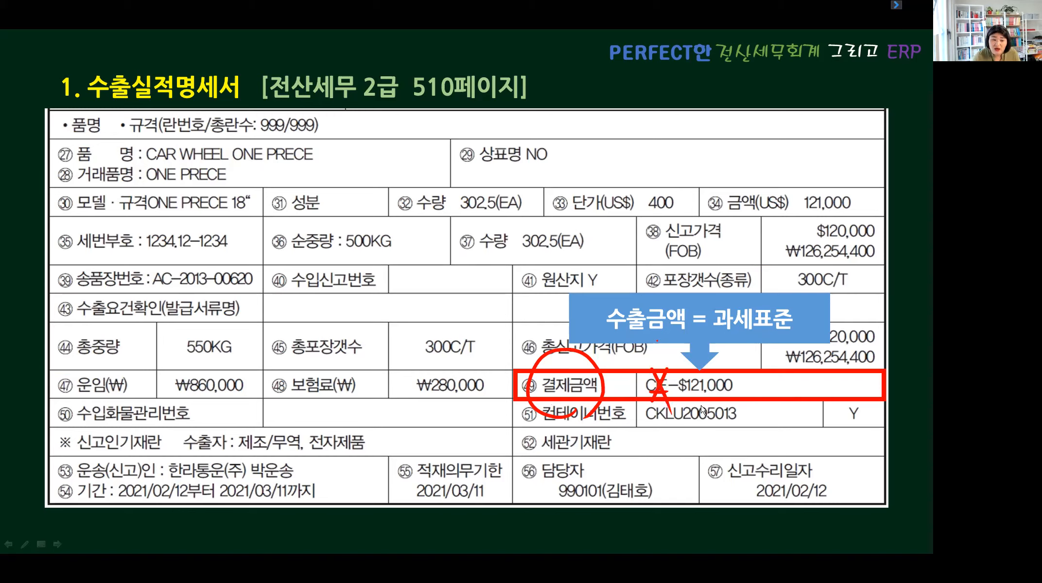
{"action": "key", "text": "ctrl"}
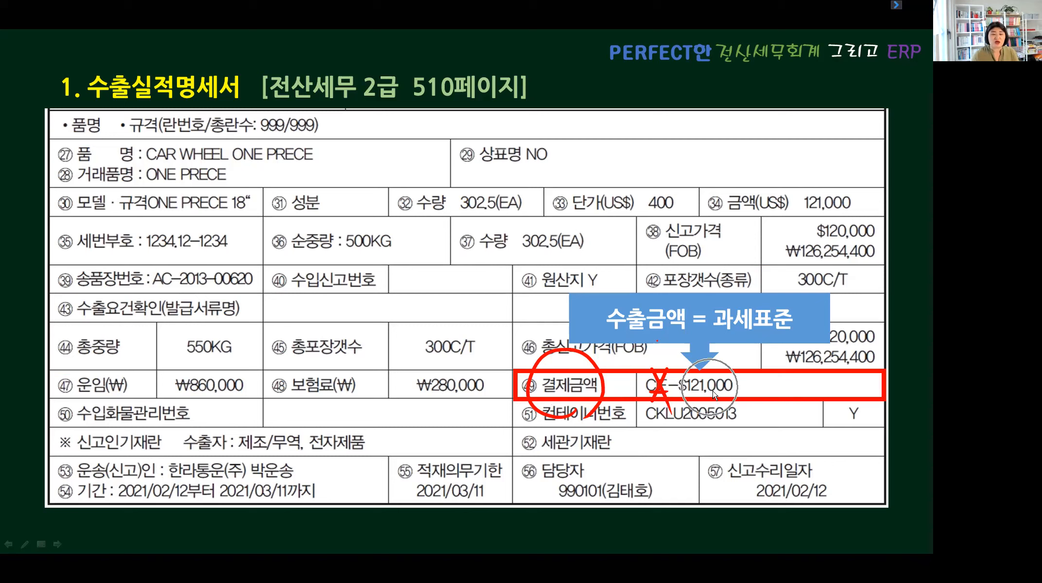
{"action": "key", "text": "ctrl"}
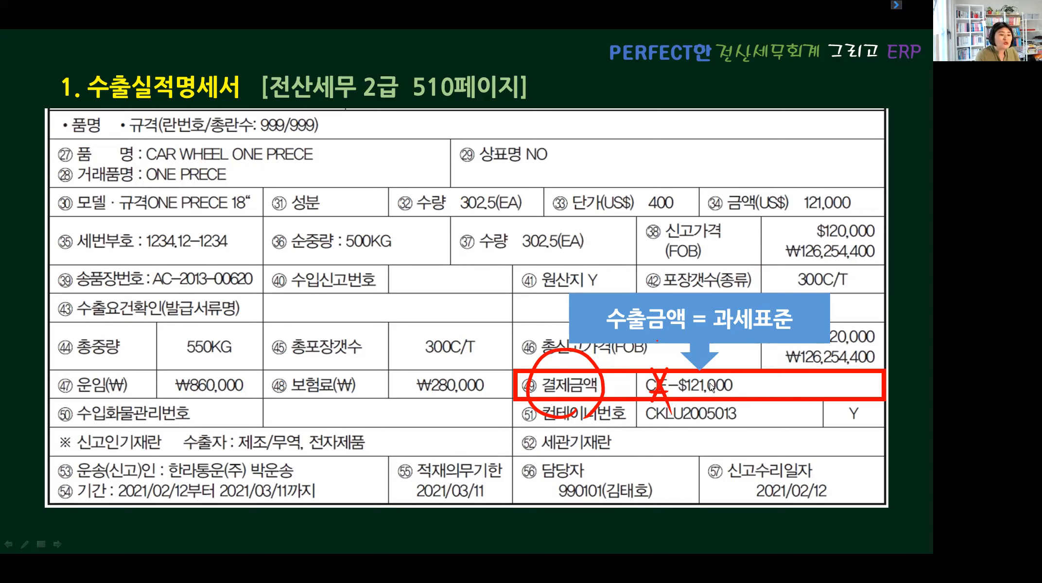
{"action": "key", "text": "e"}
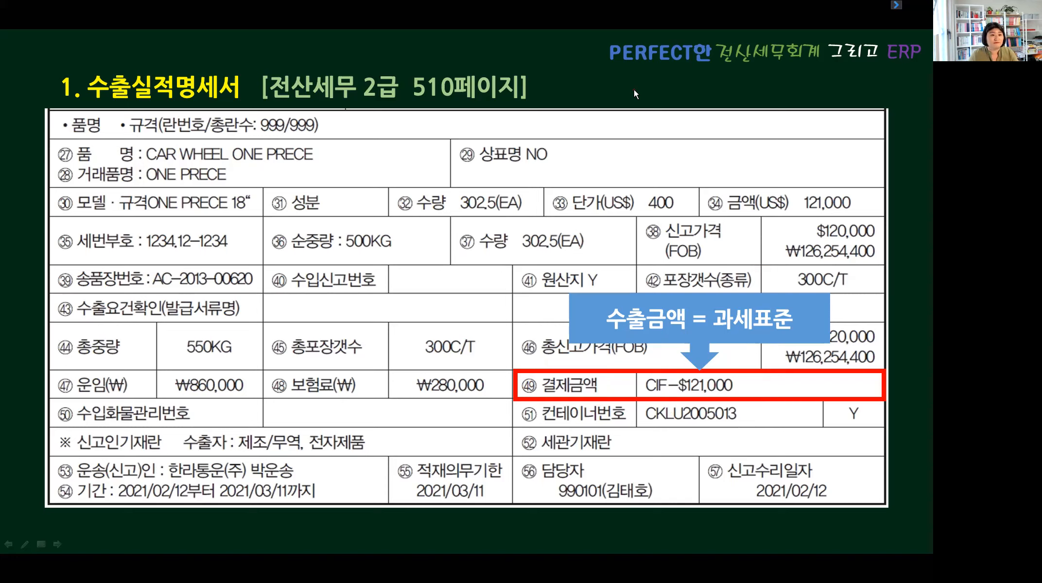
{"action": "key", "text": "Escape"}
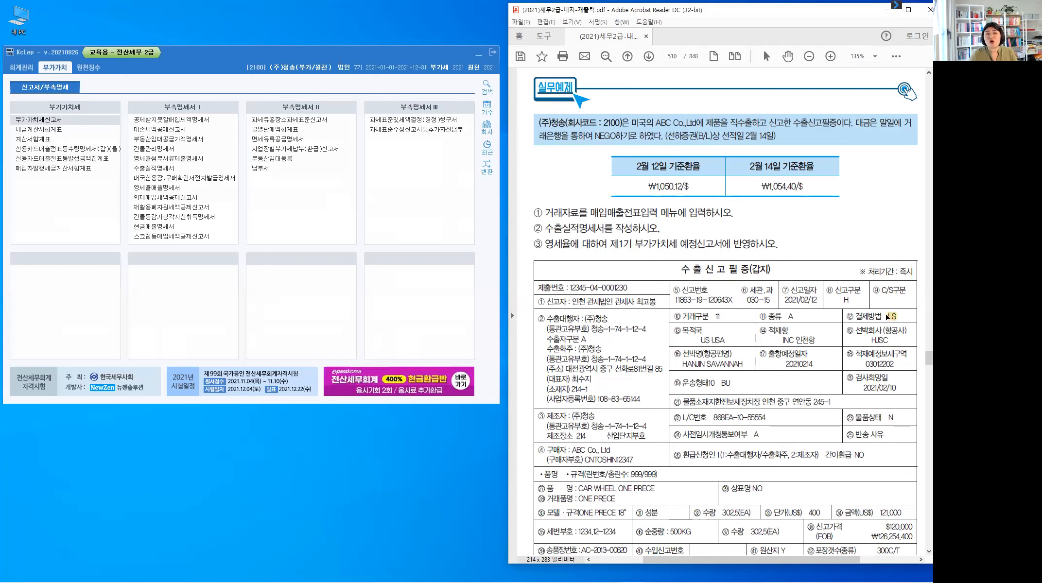
Highlight NEGO하기로 in the PDF problem text and handwrite 외상: above it with a connecting line.
{"action": "left_click_drag", "start_coordinate": [593, 137], "coordinate": [634, 138]}
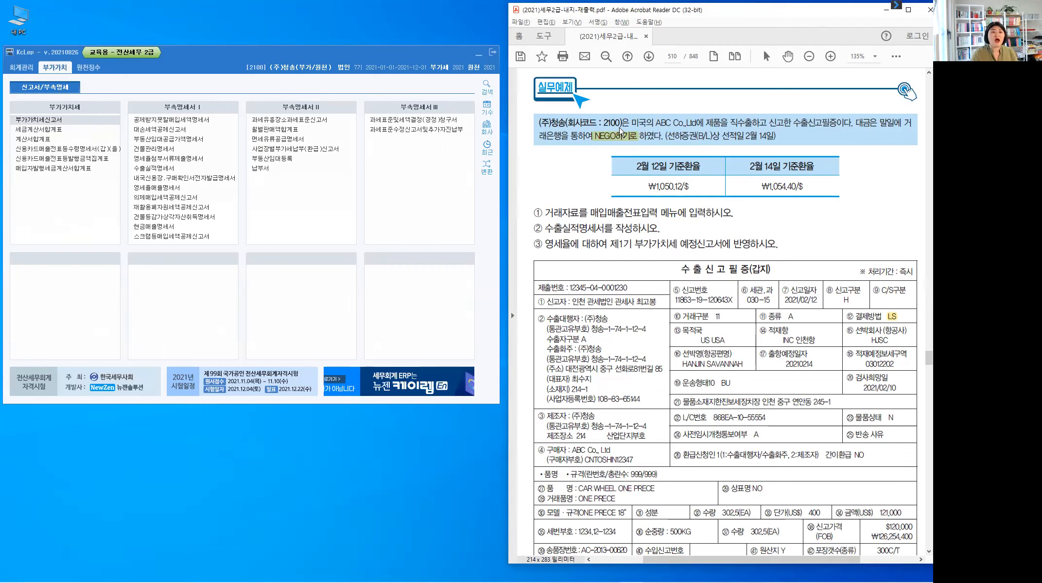
{"action": "mouse_move", "coordinate": [621, 129]}
{"action": "left_mouse_down"}
{"action": "mouse_move", "coordinate": [629, 95]}
{"action": "mouse_move", "coordinate": [644, 89]}
{"action": "left_mouse_up"}
{"action": "mouse_move", "coordinate": [659, 83]}
{"action": "left_mouse_down"}
{"action": "mouse_move", "coordinate": [656, 91]}
{"action": "mouse_move", "coordinate": [659, 83]}
{"action": "left_mouse_up"}
{"action": "left_click_drag", "start_coordinate": [659, 91], "coordinate": [659, 97]}
{"action": "left_click_drag", "start_coordinate": [650, 98], "coordinate": [670, 94]}
{"action": "left_click_drag", "start_coordinate": [673, 88], "coordinate": [678, 94]}
{"action": "left_click_drag", "start_coordinate": [681, 81], "coordinate": [677, 97]}
{"action": "left_click", "coordinate": [689, 89]}
{"action": "left_click", "coordinate": [689, 97]}
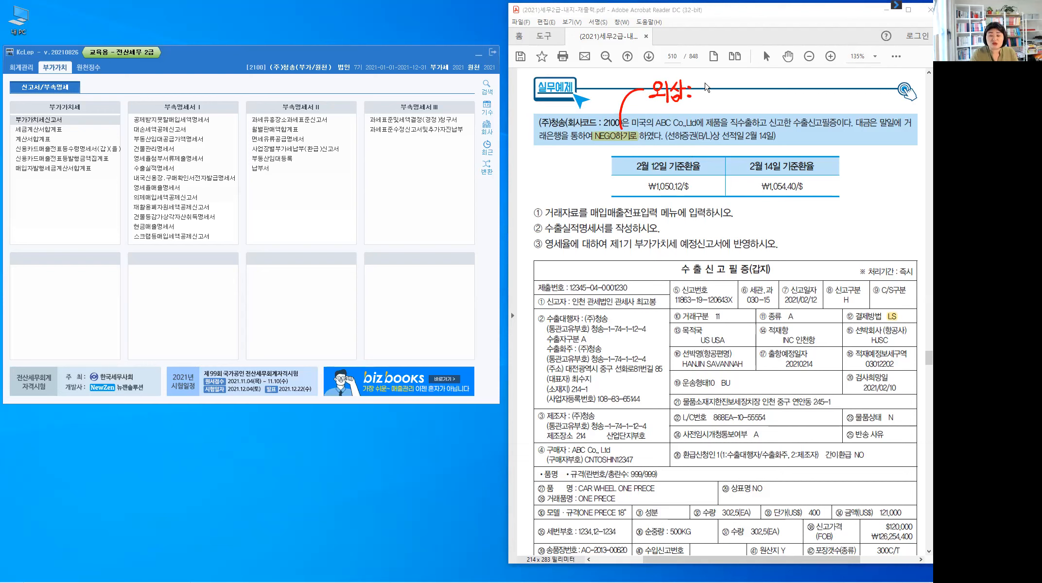
Handwrite 공급시기의 기준환율 after the 외상: note above the problem text.
{"action": "left_click_drag", "start_coordinate": [703, 82], "coordinate": [712, 88]}
{"action": "left_click_drag", "start_coordinate": [707, 85], "coordinate": [707, 90]}
{"action": "left_click_drag", "start_coordinate": [699, 90], "coordinate": [724, 87]}
{"action": "left_click_drag", "start_coordinate": [715, 89], "coordinate": [727, 89]}
{"action": "left_click_drag", "start_coordinate": [717, 91], "coordinate": [723, 98]}
{"action": "left_click_drag", "start_coordinate": [733, 84], "coordinate": [734, 91]}
{"action": "left_click_drag", "start_coordinate": [738, 81], "coordinate": [736, 97]}
{"action": "left_click_drag", "start_coordinate": [739, 84], "coordinate": [740, 93]}
{"action": "left_click_drag", "start_coordinate": [747, 81], "coordinate": [746, 97]}
{"action": "left_click_drag", "start_coordinate": [748, 89], "coordinate": [756, 84]}
{"action": "left_click_drag", "start_coordinate": [752, 93], "coordinate": [762, 91]}
{"action": "left_click_drag", "start_coordinate": [766, 81], "coordinate": [765, 97]}
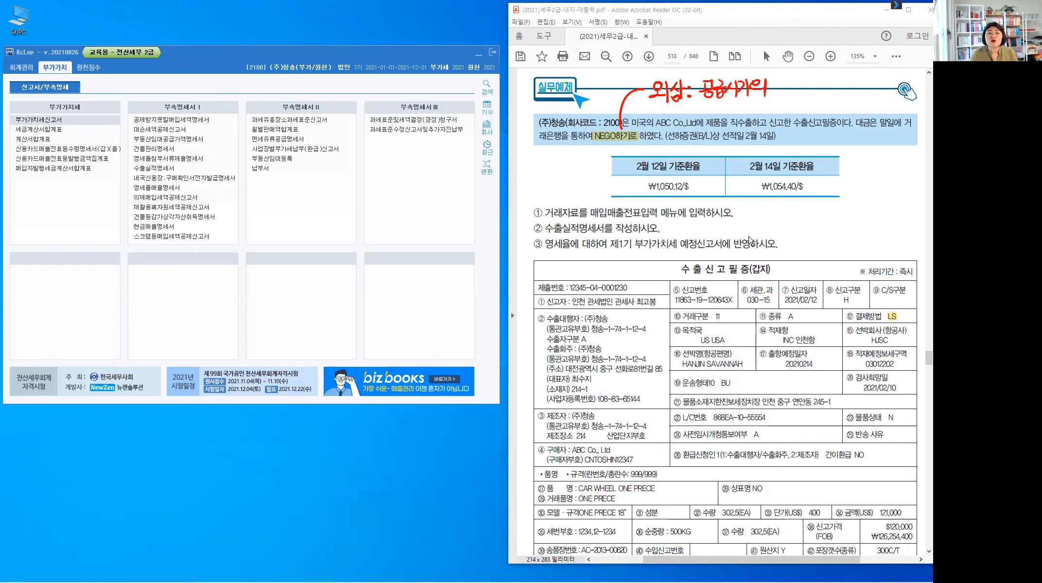
{"action": "mouse_move", "coordinate": [795, 82]}
{"action": "left_mouse_down"}
{"action": "mouse_move", "coordinate": [809, 101]}
{"action": "mouse_move", "coordinate": [807, 78]}
{"action": "left_mouse_up"}
{"action": "mouse_move", "coordinate": [809, 84]}
{"action": "left_mouse_down"}
{"action": "mouse_move", "coordinate": [819, 100]}
{"action": "mouse_move", "coordinate": [840, 100]}
{"action": "left_mouse_up"}
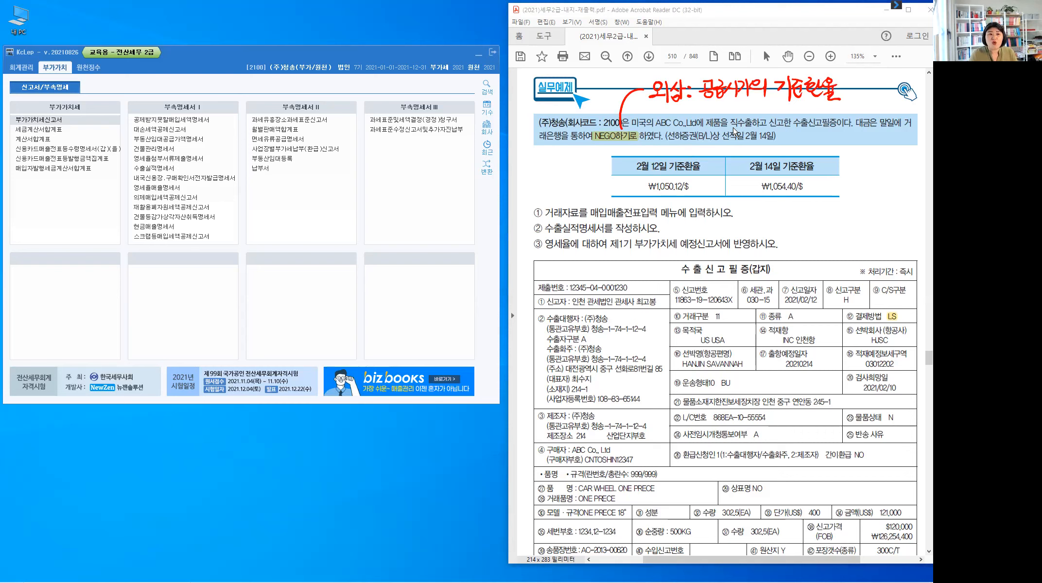
Underline 직수출, link B/L to 선적일, and write 선적일 above the underlined word 공급시기 in the handwritten note.
{"action": "mouse_move", "coordinate": [729, 127]}
{"action": "left_mouse_down"}
{"action": "mouse_move", "coordinate": [752, 127]}
{"action": "mouse_move", "coordinate": [705, 149]}
{"action": "mouse_move", "coordinate": [744, 144]}
{"action": "left_mouse_up"}
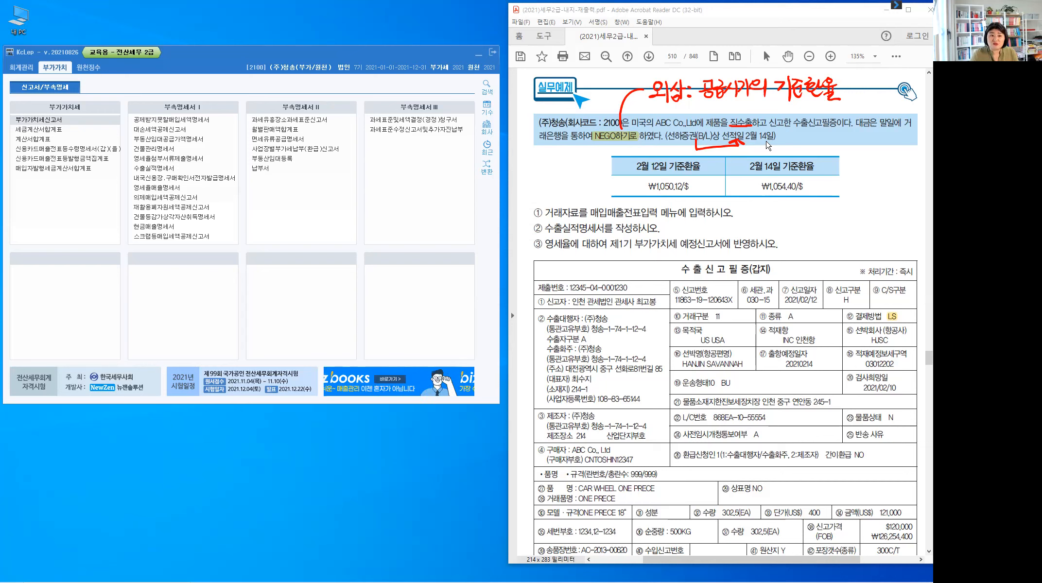
{"action": "left_click_drag", "start_coordinate": [704, 100], "coordinate": [754, 100]}
{"action": "left_click_drag", "start_coordinate": [716, 54], "coordinate": [708, 65]}
{"action": "left_click_drag", "start_coordinate": [713, 59], "coordinate": [721, 59]}
{"action": "left_click_drag", "start_coordinate": [722, 53], "coordinate": [723, 67]}
{"action": "left_click_drag", "start_coordinate": [712, 66], "coordinate": [724, 67]}
{"action": "left_click_drag", "start_coordinate": [728, 61], "coordinate": [732, 65]}
{"action": "left_click_drag", "start_coordinate": [730, 61], "coordinate": [735, 60]}
{"action": "left_click_drag", "start_coordinate": [736, 53], "coordinate": [736, 66]}
{"action": "mouse_move", "coordinate": [727, 67]}
{"action": "left_mouse_down"}
{"action": "mouse_move", "coordinate": [737, 73]}
{"action": "mouse_move", "coordinate": [744, 53]}
{"action": "left_mouse_up"}
{"action": "left_click_drag", "start_coordinate": [750, 51], "coordinate": [750, 61]}
{"action": "left_click_drag", "start_coordinate": [742, 63], "coordinate": [753, 71]}
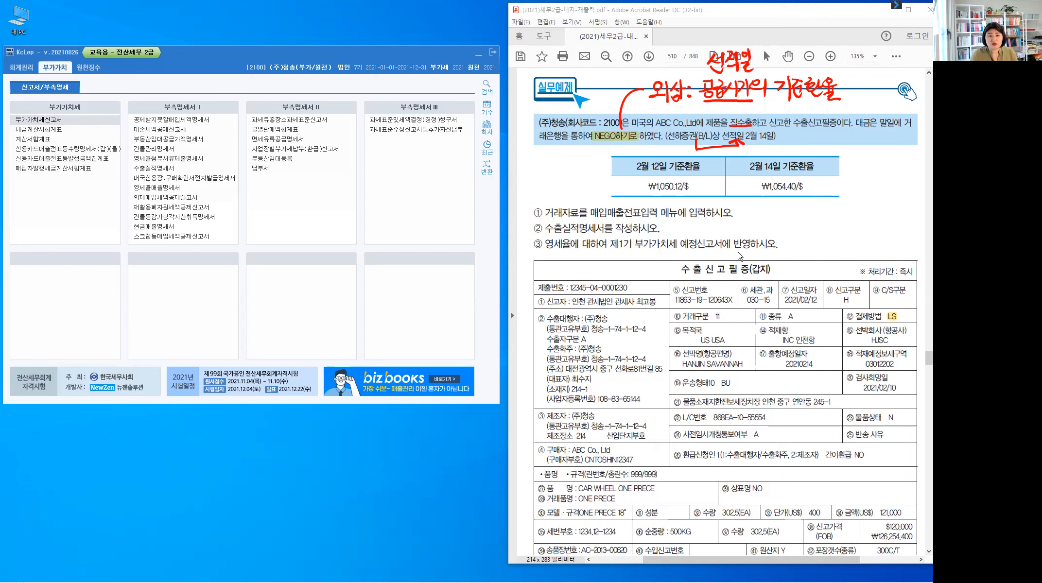
Cross out 신고일자, circle the 2월 14일 기준환율, tick 신고번호, and clear all the ink from the screen.
{"action": "left_click", "coordinate": [807, 306]}
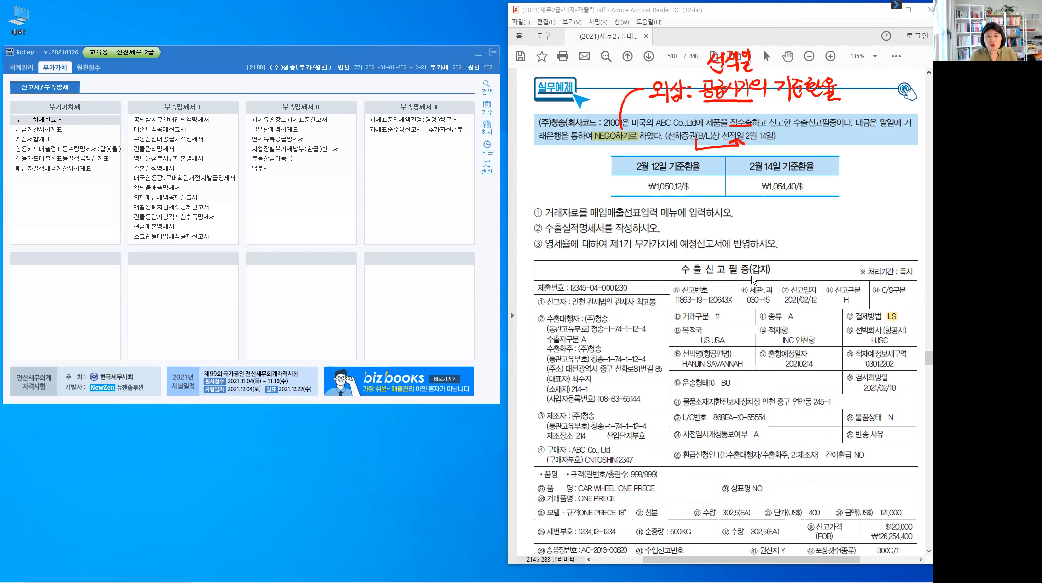
{"action": "mouse_move", "coordinate": [791, 306]}
{"action": "left_mouse_down"}
{"action": "mouse_move", "coordinate": [811, 284]}
{"action": "mouse_move", "coordinate": [818, 311]}
{"action": "left_mouse_up"}
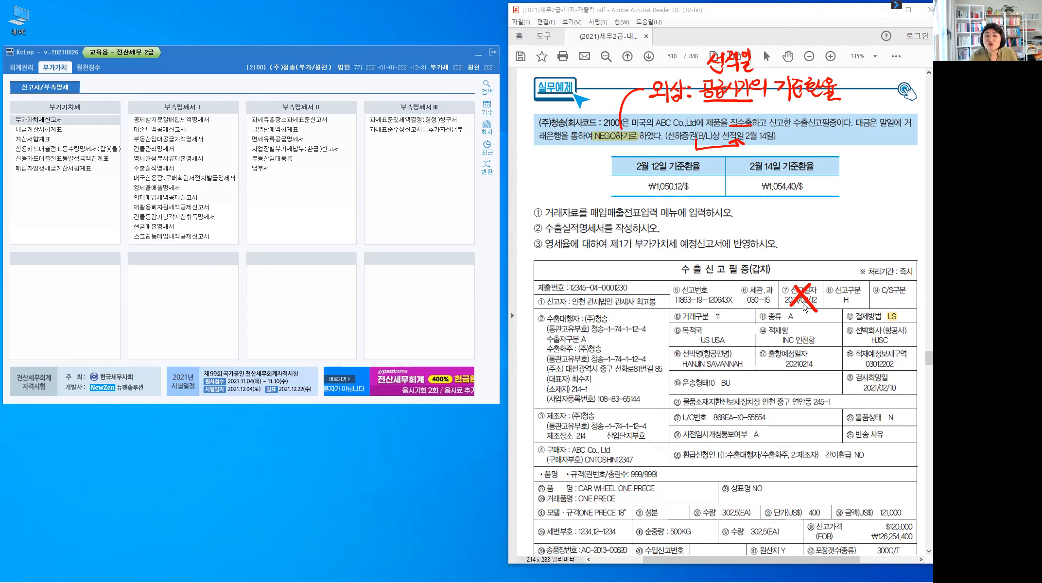
{"action": "key", "text": "ctrl"}
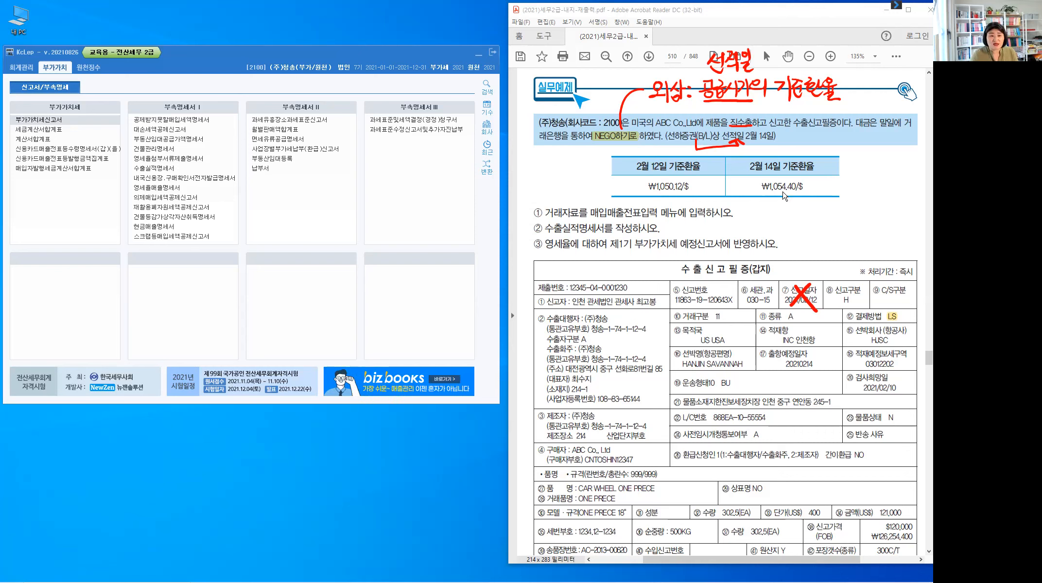
{"action": "key", "text": "ctrl"}
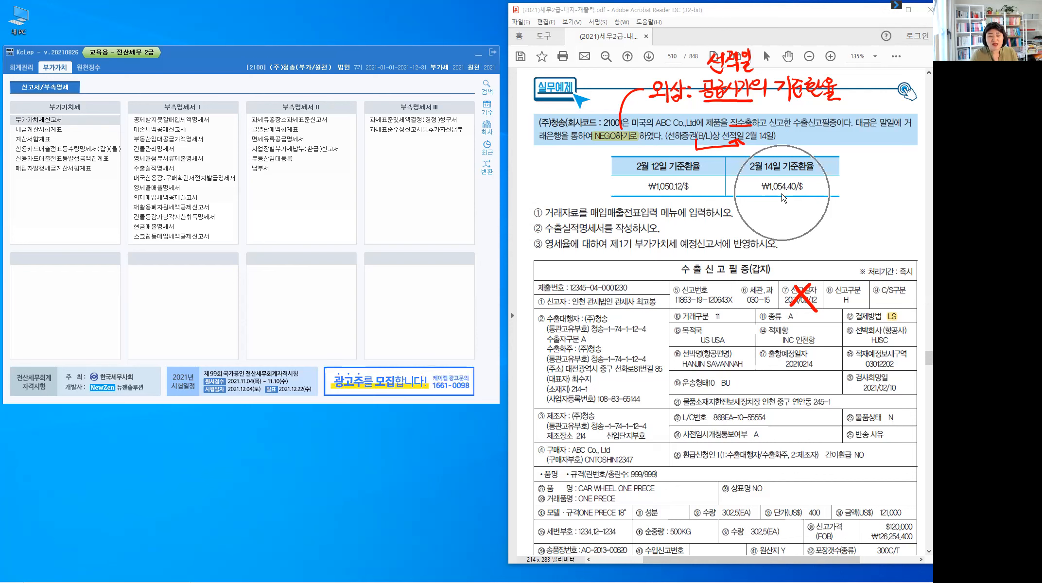
{"action": "mouse_move", "coordinate": [793, 210]}
{"action": "left_mouse_down"}
{"action": "mouse_move", "coordinate": [809, 148]}
{"action": "mouse_move", "coordinate": [832, 192]}
{"action": "mouse_move", "coordinate": [800, 214]}
{"action": "left_mouse_up"}
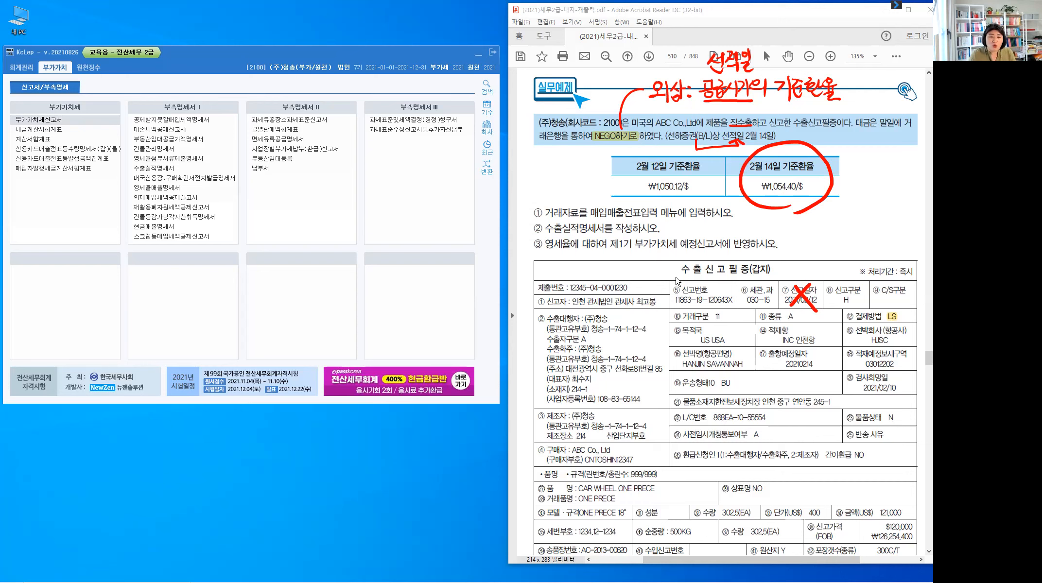
{"action": "left_click_drag", "start_coordinate": [676, 277], "coordinate": [675, 285]}
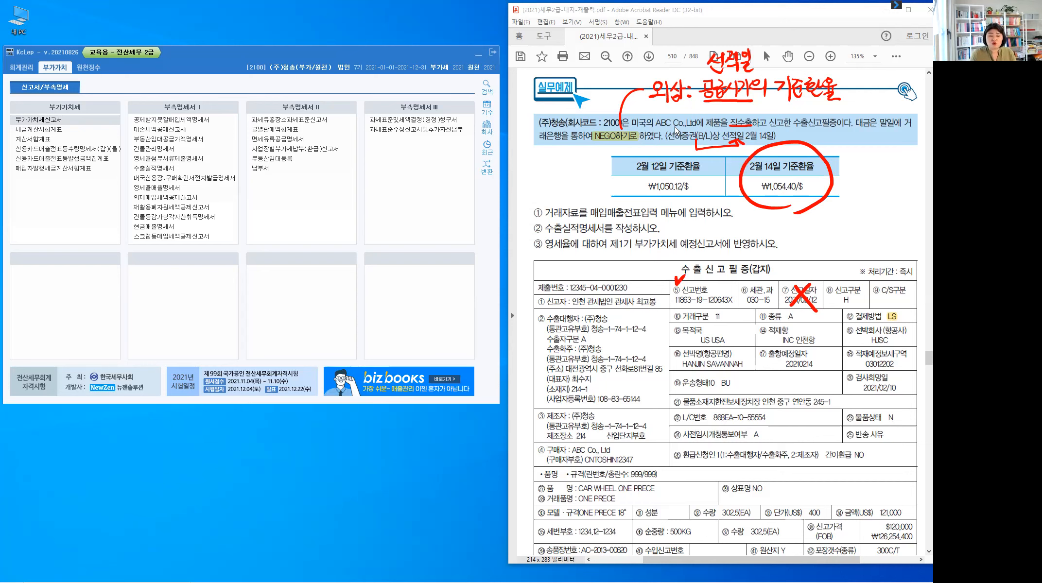
{"action": "left_click", "coordinate": [583, 454]}
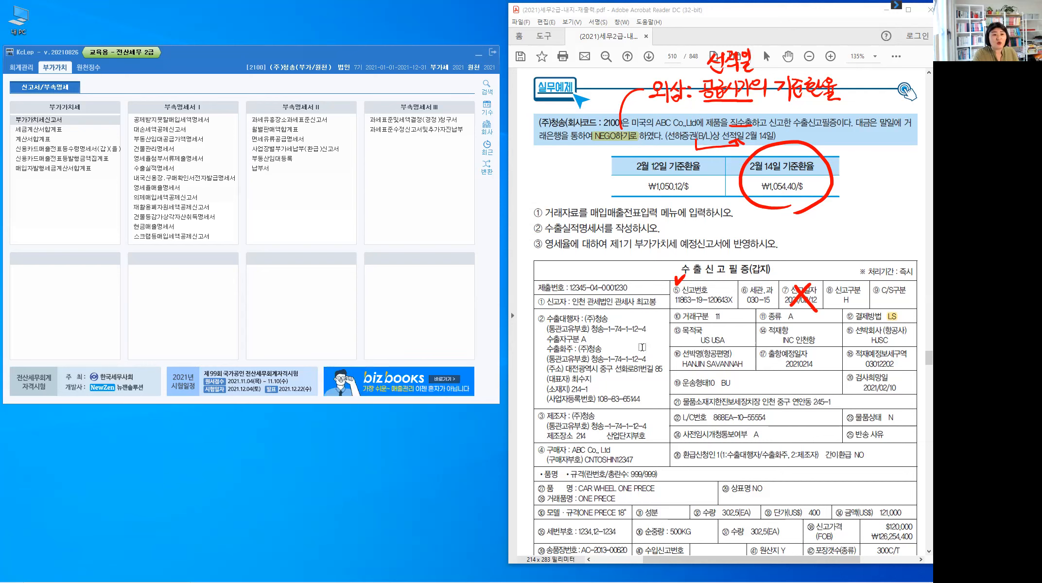
{"action": "key", "text": "Escape"}
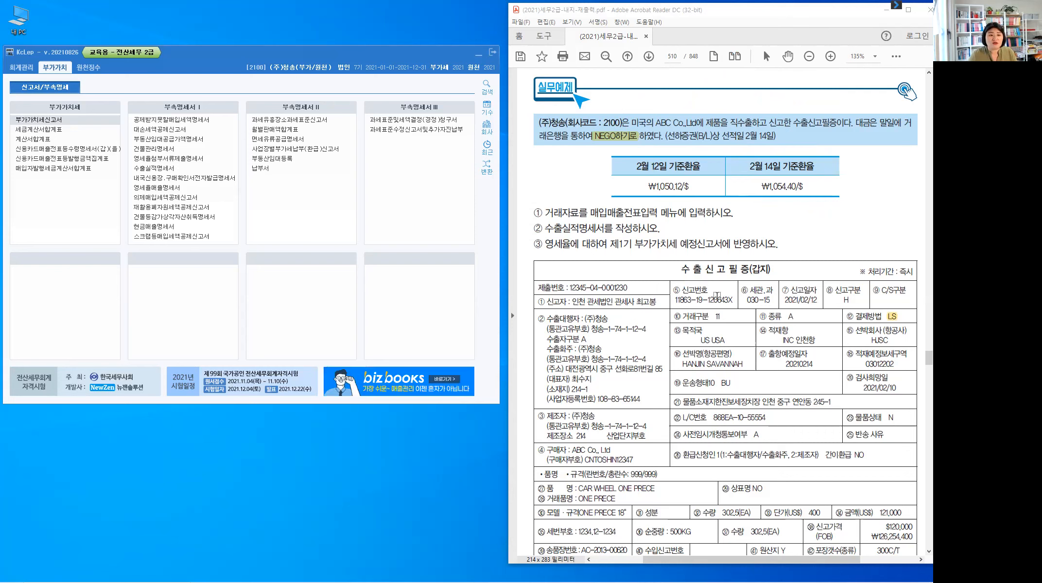
Highlight 신고번호 with its value, the ₩1,054.40/$ rate, and 매입매출전표입력, 수출실적명세서 and 부가가치세 in the three tasks.
{"action": "left_click_drag", "start_coordinate": [682, 290], "coordinate": [733, 300]}
{"action": "left_click_drag", "start_coordinate": [762, 187], "coordinate": [808, 187]}
{"action": "left_click_drag", "start_coordinate": [591, 212], "coordinate": [652, 215]}
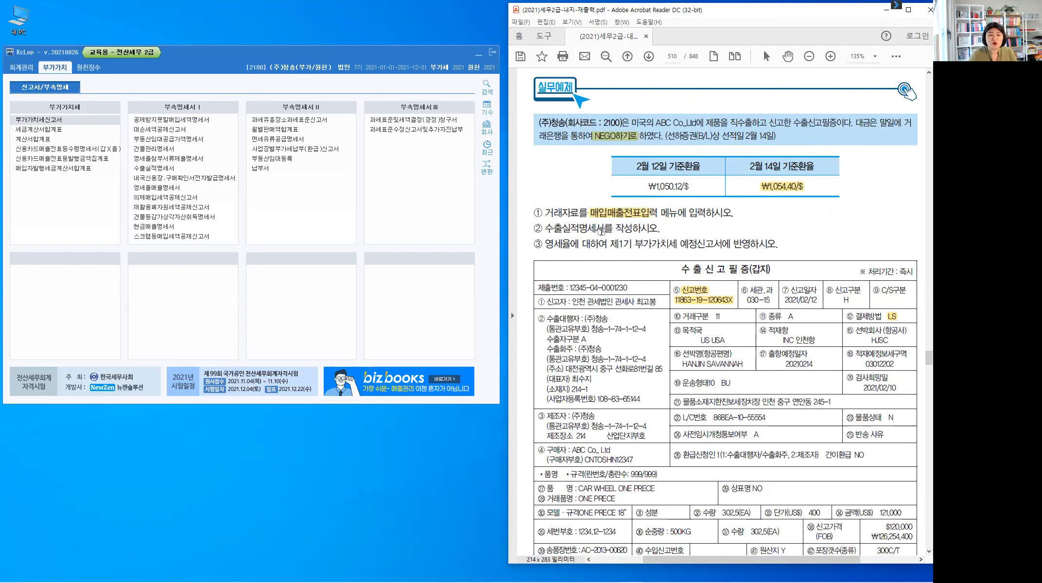
{"action": "left_click_drag", "start_coordinate": [601, 232], "coordinate": [605, 229]}
{"action": "left_click_drag", "start_coordinate": [675, 242], "coordinate": [677, 243]}
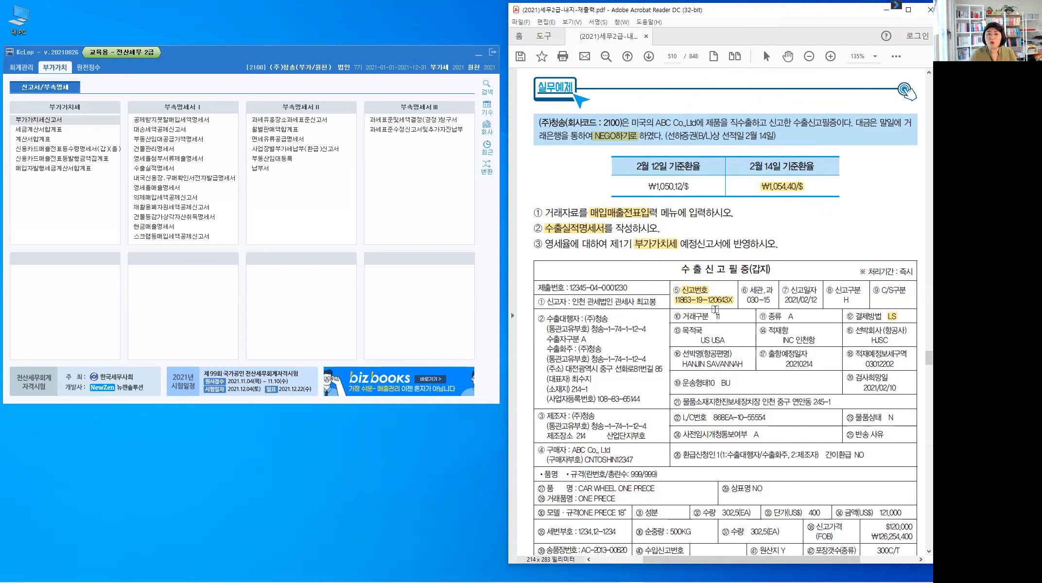
Highlight the 결제금액 label and its $121,000 amount in the export declaration.
{"action": "scroll", "coordinate": [720, 329], "scroll_direction": "down", "scroll_amount": 3}
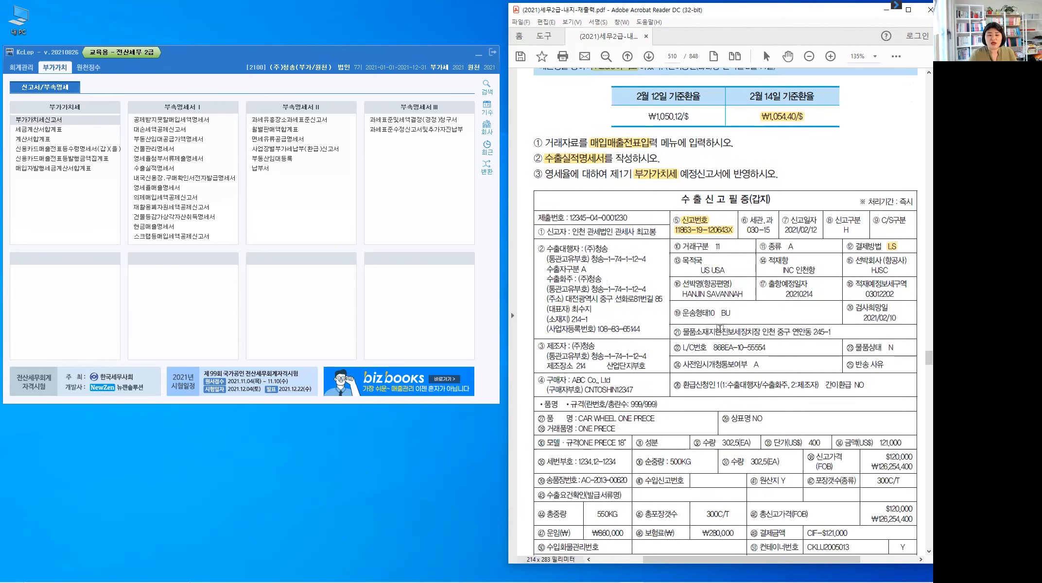
{"action": "scroll", "coordinate": [720, 329], "scroll_direction": "down", "scroll_amount": 6}
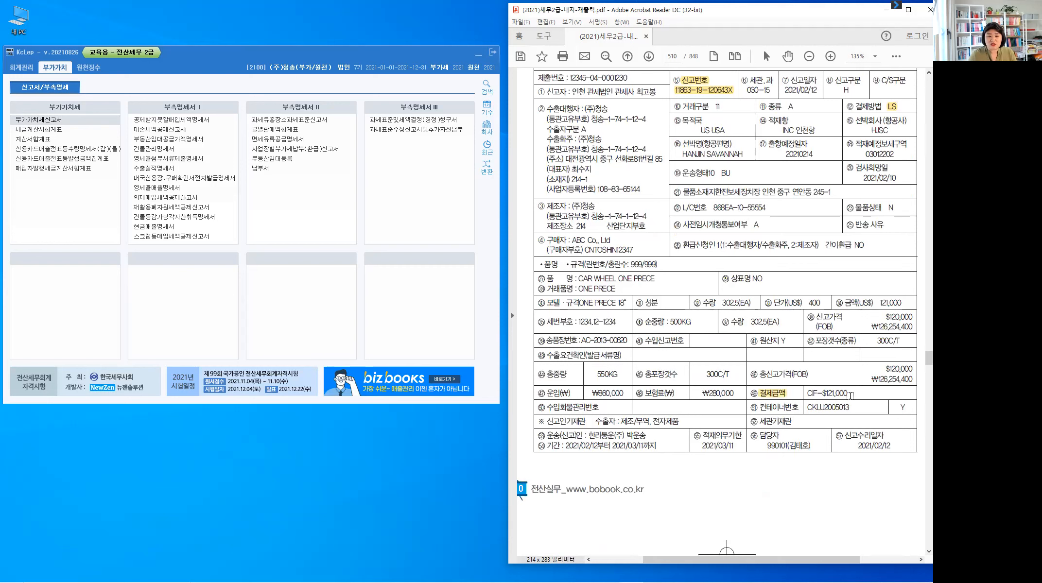
{"action": "left_click_drag", "start_coordinate": [822, 393], "coordinate": [848, 394]}
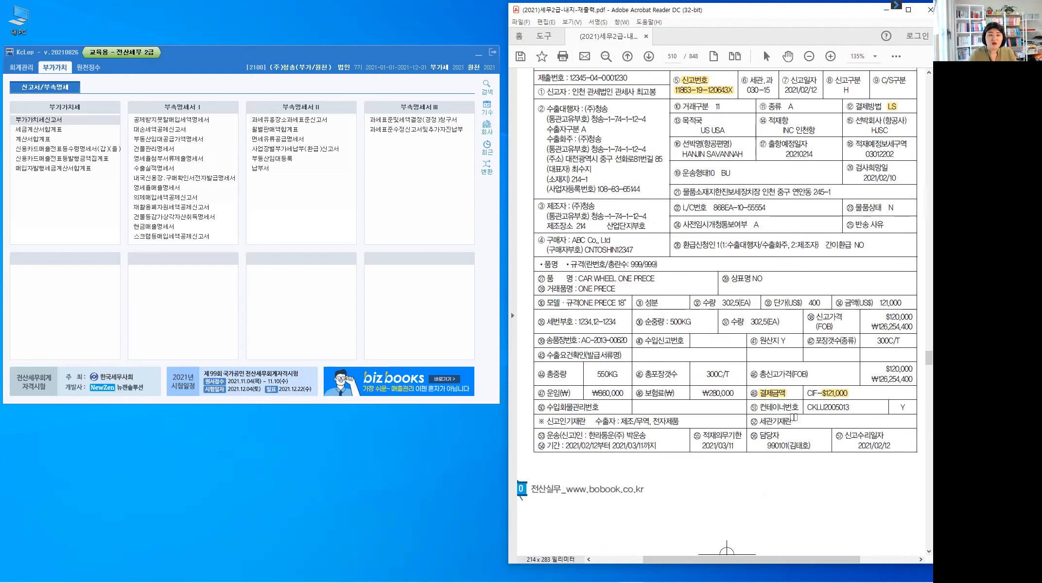
Open 매입매출전표입력 from 회계관리 in KcLep, and highlight 선적일 2월 14일 in the PDF problem text.
{"action": "scroll", "coordinate": [793, 418], "scroll_direction": "up", "scroll_amount": 5}
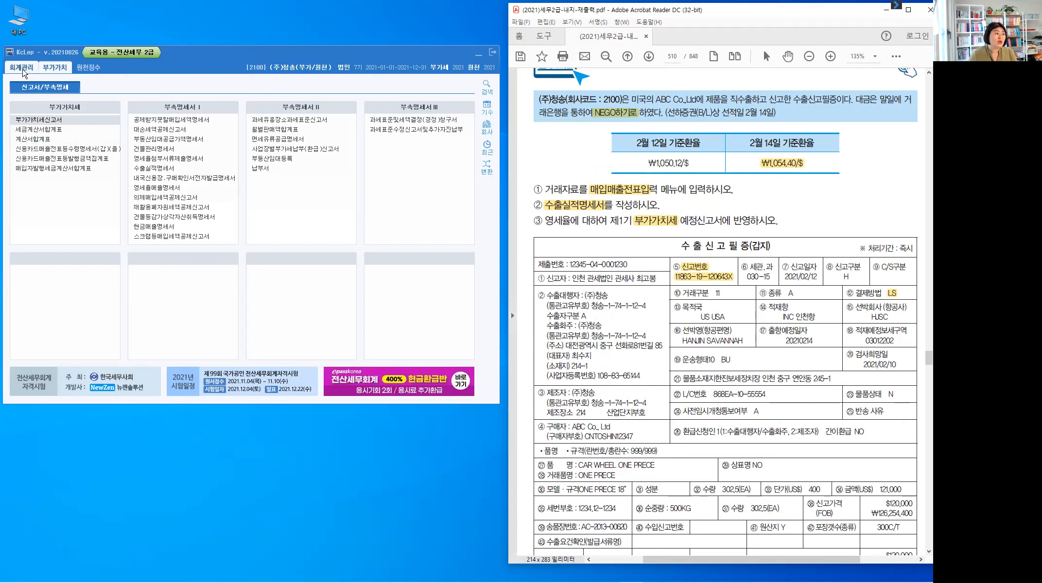
{"action": "left_click", "coordinate": [23, 73]}
{"action": "left_click", "coordinate": [35, 129]}
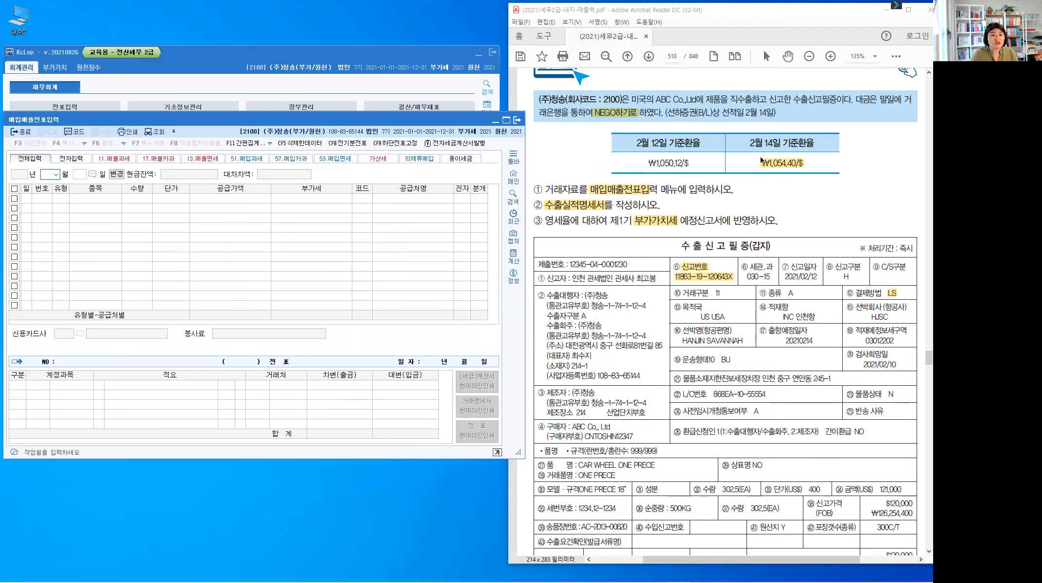
{"action": "left_click", "coordinate": [753, 114]}
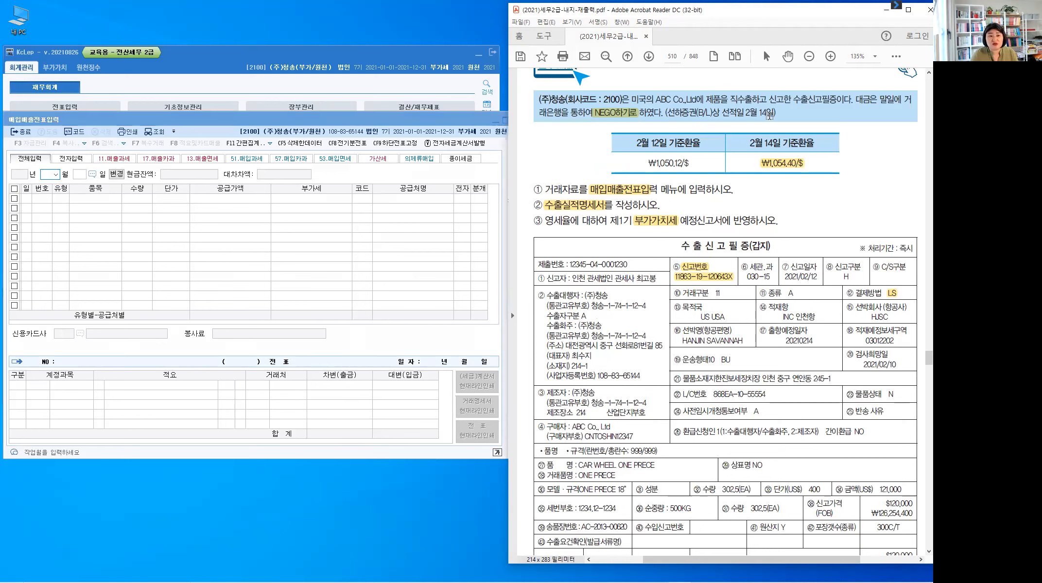
Set the voucher entry date to month 02, day 14 of 2021.
{"action": "left_click", "coordinate": [54, 175]}
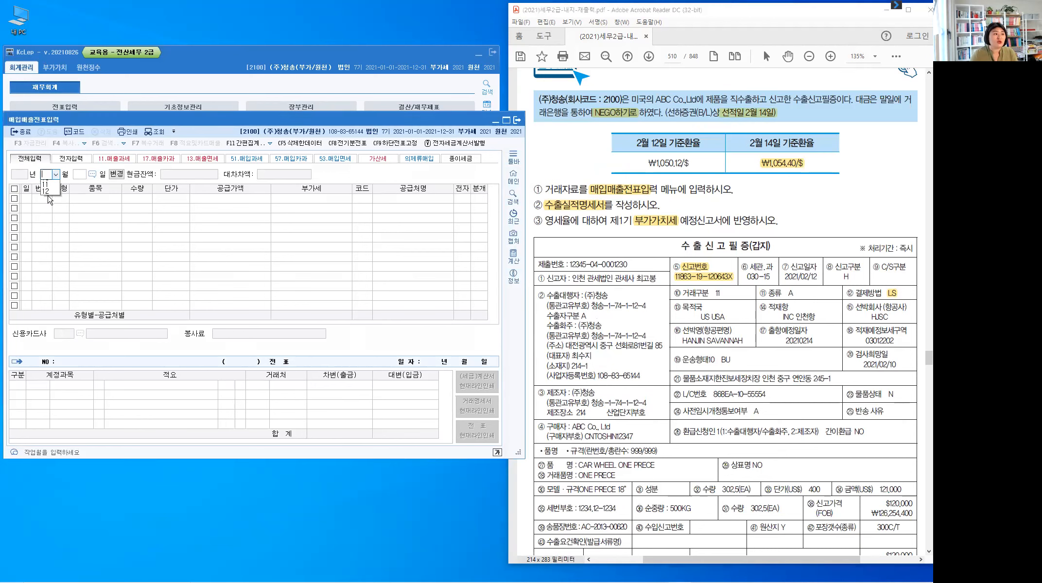
{"action": "type", "text": "02"}
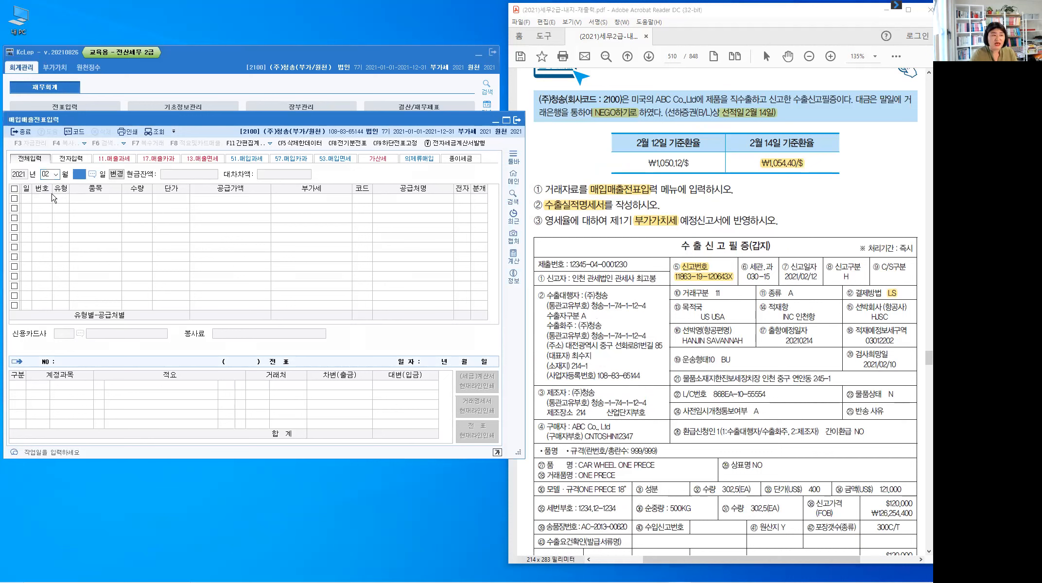
{"action": "type", "text": "14"}
{"action": "key", "text": "Return"}
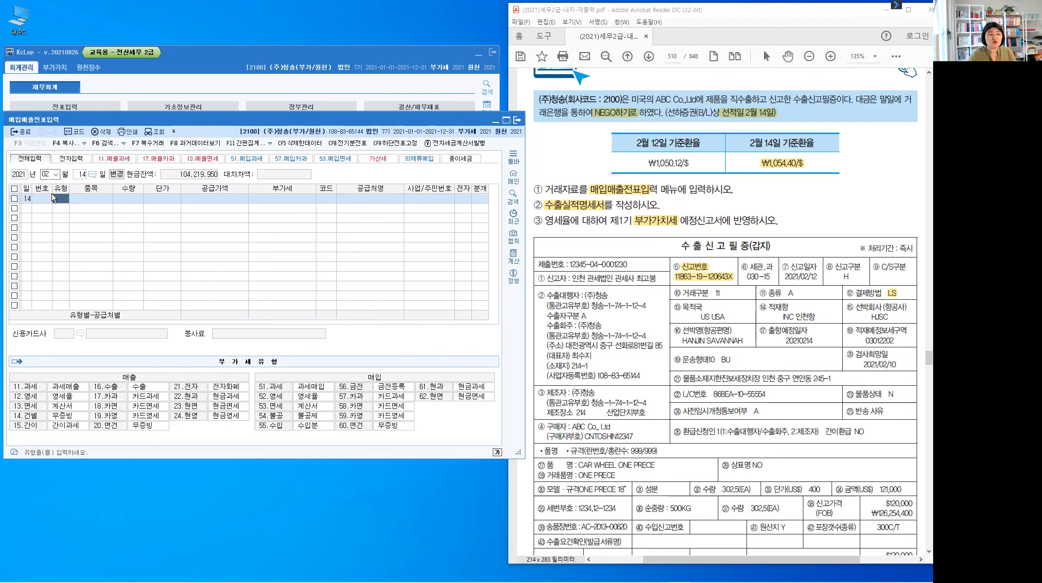
Enter type 16 (수출) and item 제품 on the voucher line, leaving quantity and unit price blank.
{"action": "type", "text": "16"}
{"action": "key", "text": "Return"}
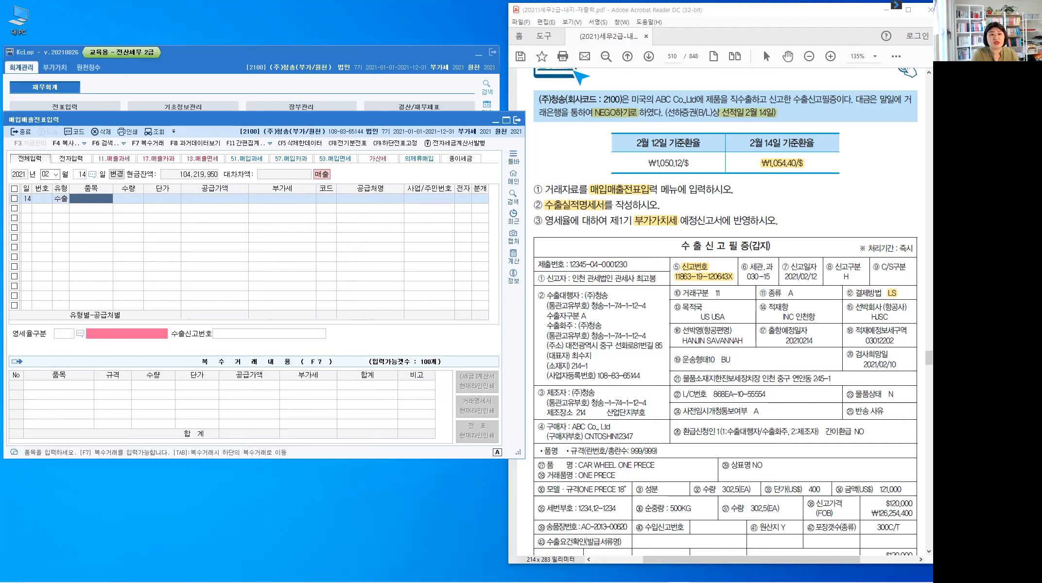
{"action": "type", "text": "제품"}
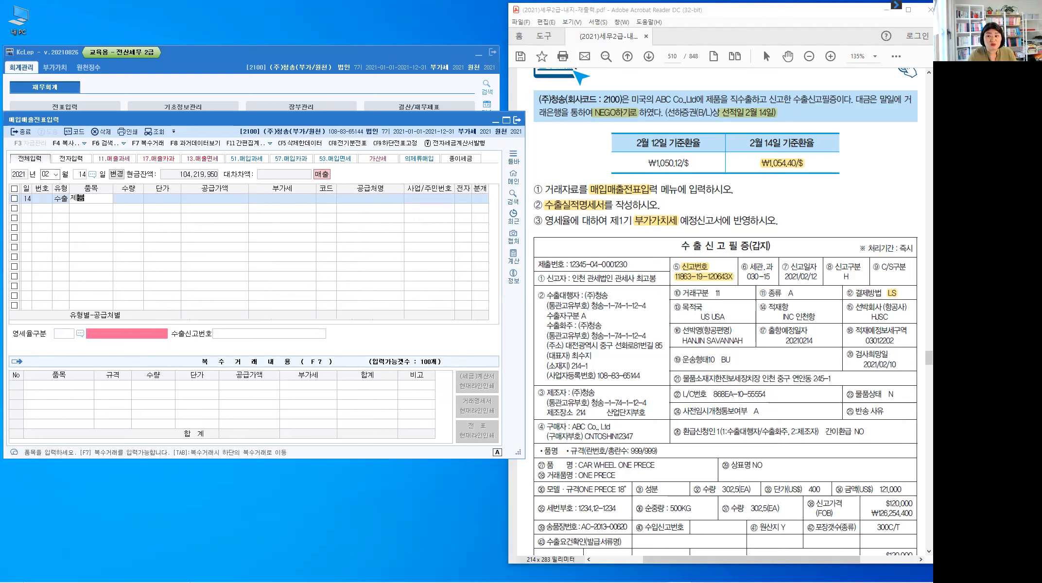
{"action": "key", "text": "Return"}
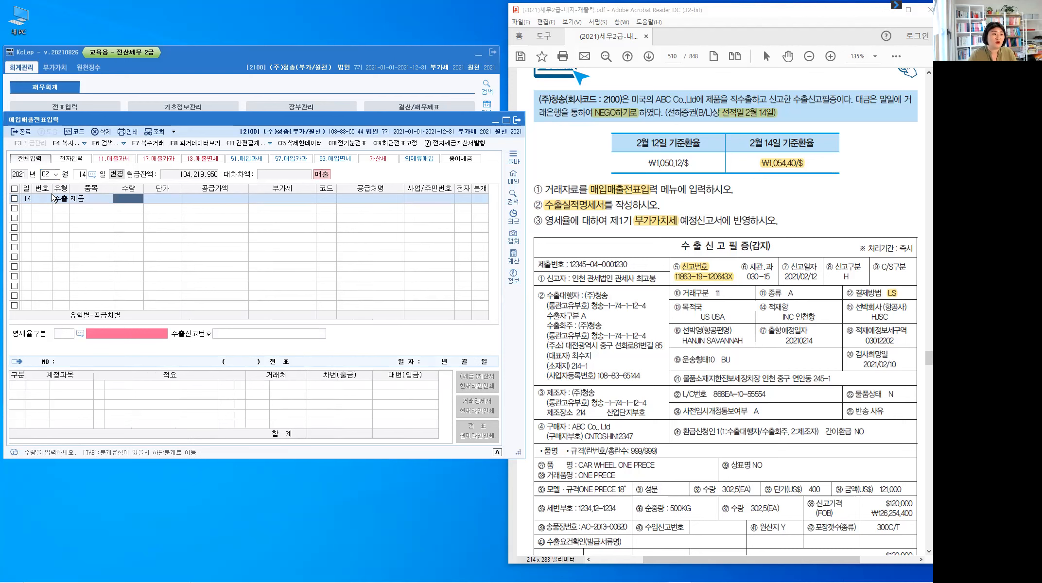
{"action": "key", "text": "Return"}
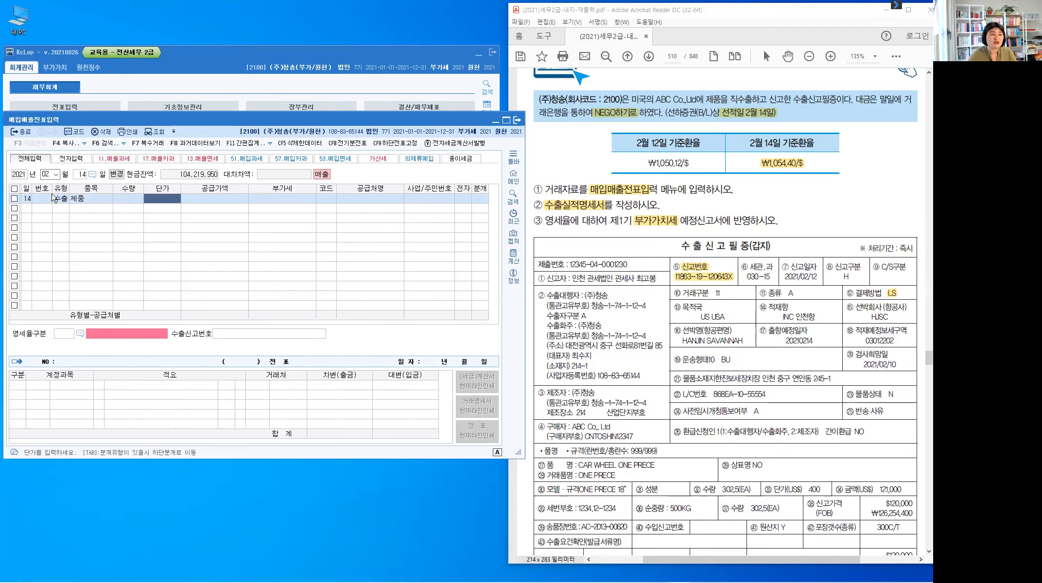
{"action": "key", "text": "Return"}
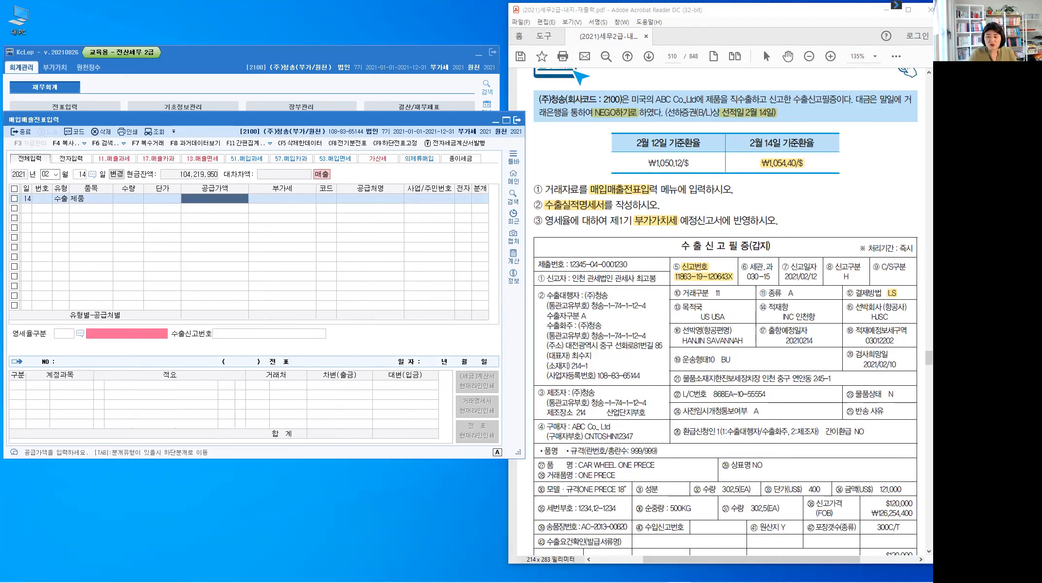
Switch to Calculator and multiply the $121,000 settlement amount by the February 14 exchange rate of 1,054.4.
{"action": "key", "text": "alt+Tab"}
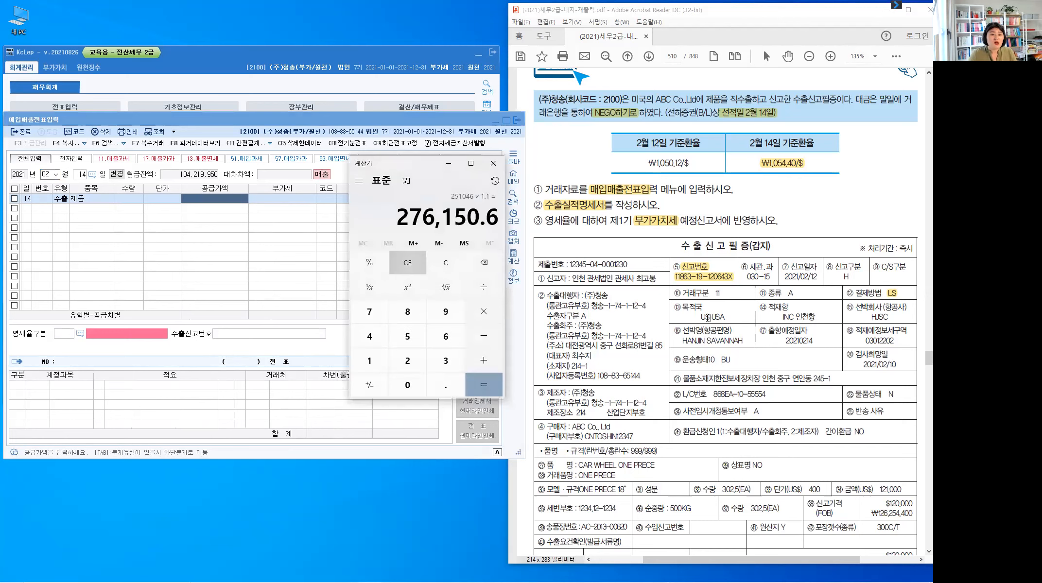
{"action": "key", "text": "Delete"}
{"action": "scroll", "coordinate": [707, 318], "scroll_direction": "down", "scroll_amount": 5}
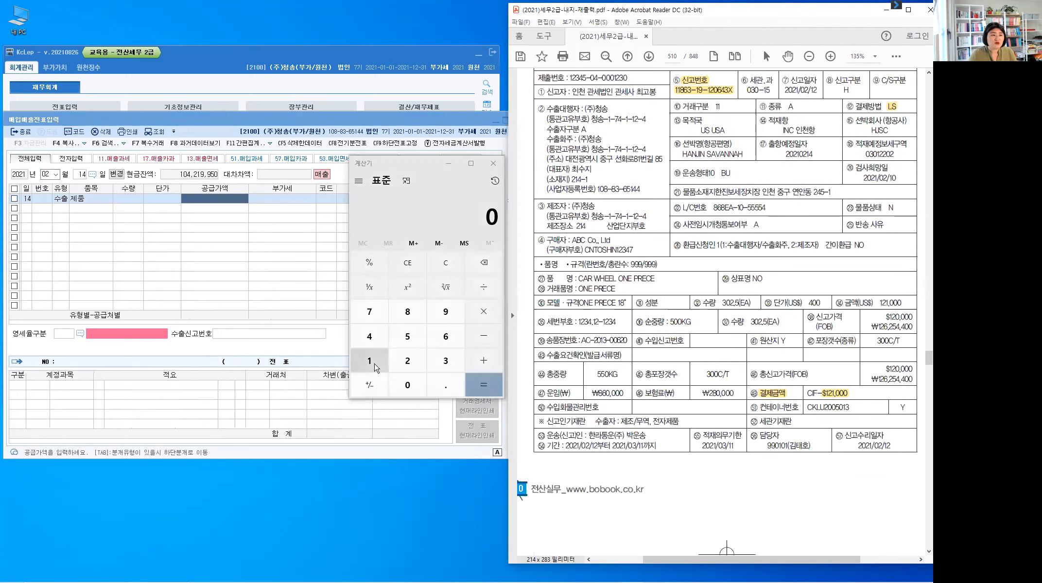
{"action": "type", "text": "121"}
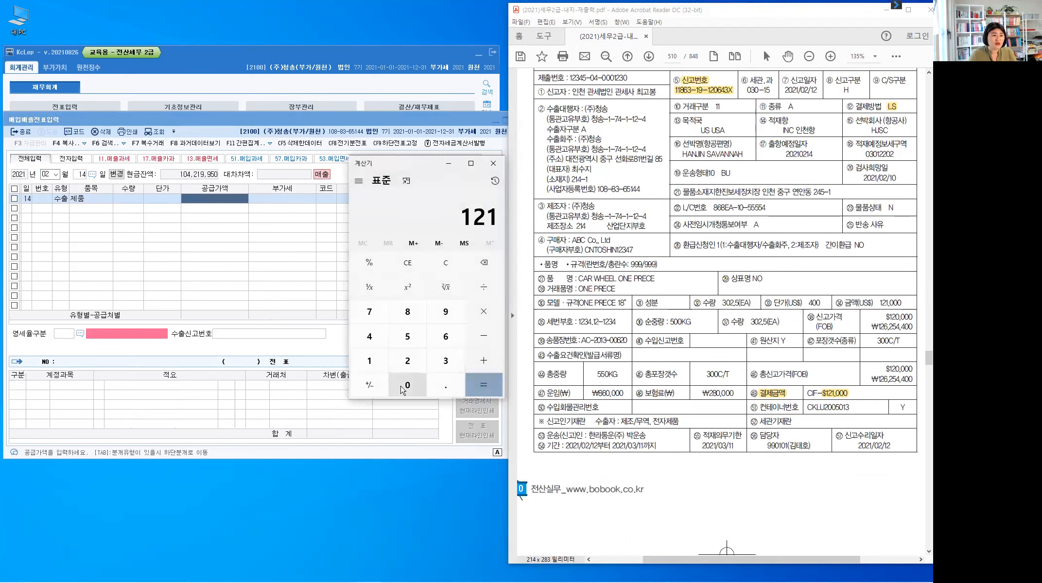
{"action": "type", "text": ",000"}
{"action": "key", "text": "asterisk"}
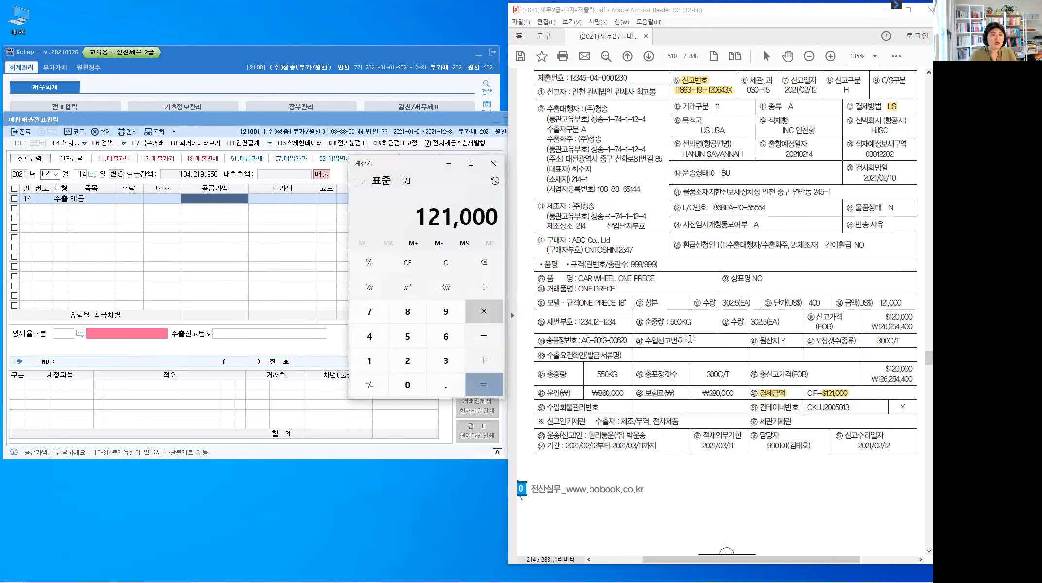
{"action": "scroll", "coordinate": [690, 339], "scroll_direction": "up", "scroll_amount": 7}
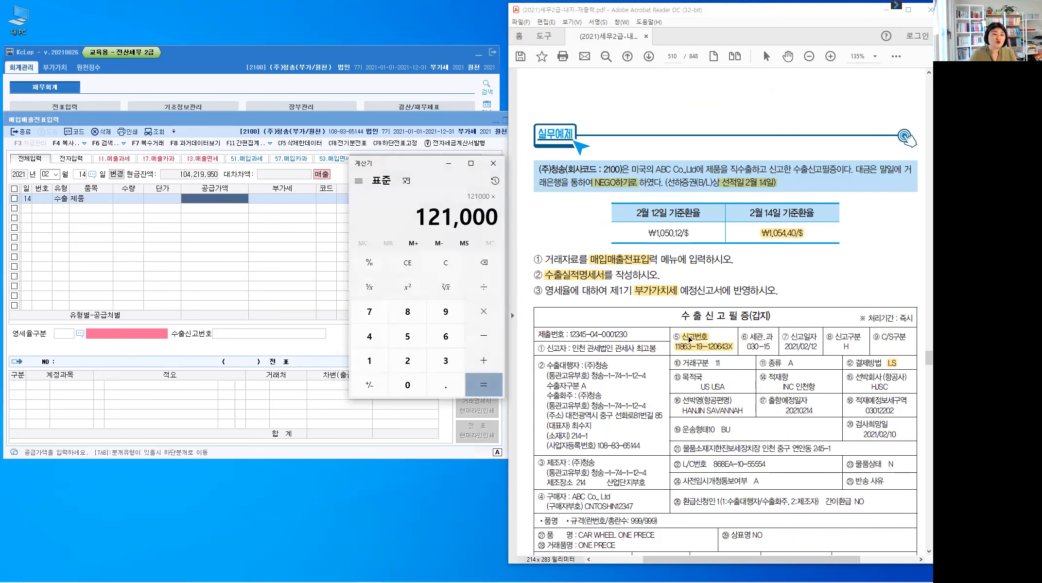
{"action": "left_click", "coordinate": [369, 363]}
{"action": "left_click", "coordinate": [404, 389]}
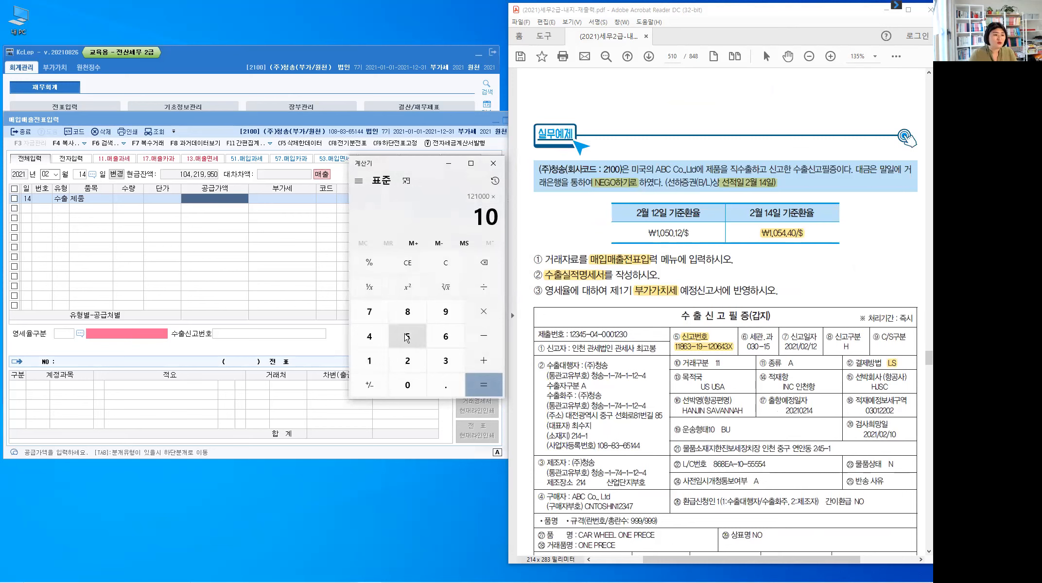
{"action": "type", "text": "54"}
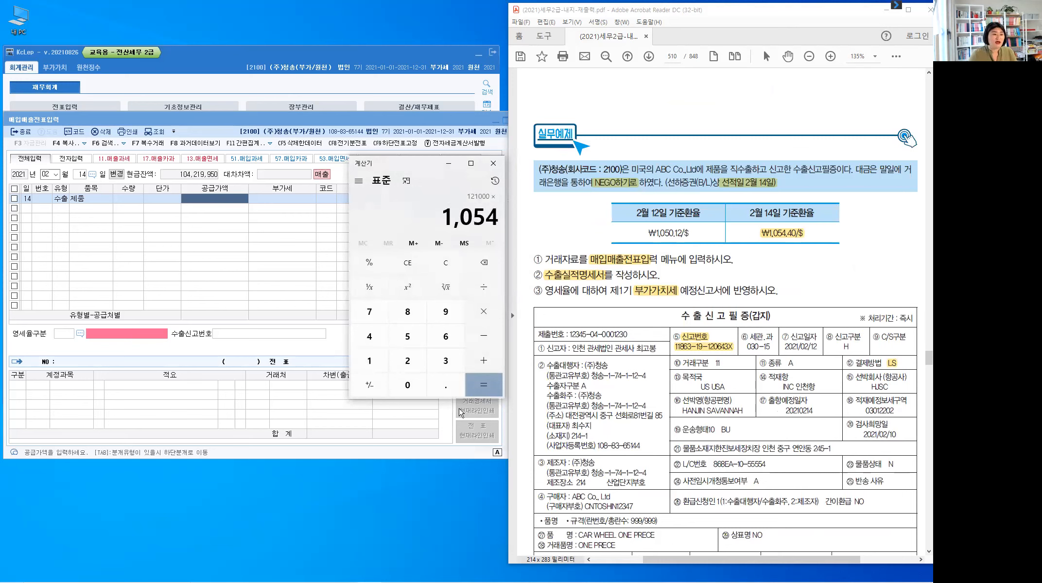
{"action": "type", "text": ".4"}
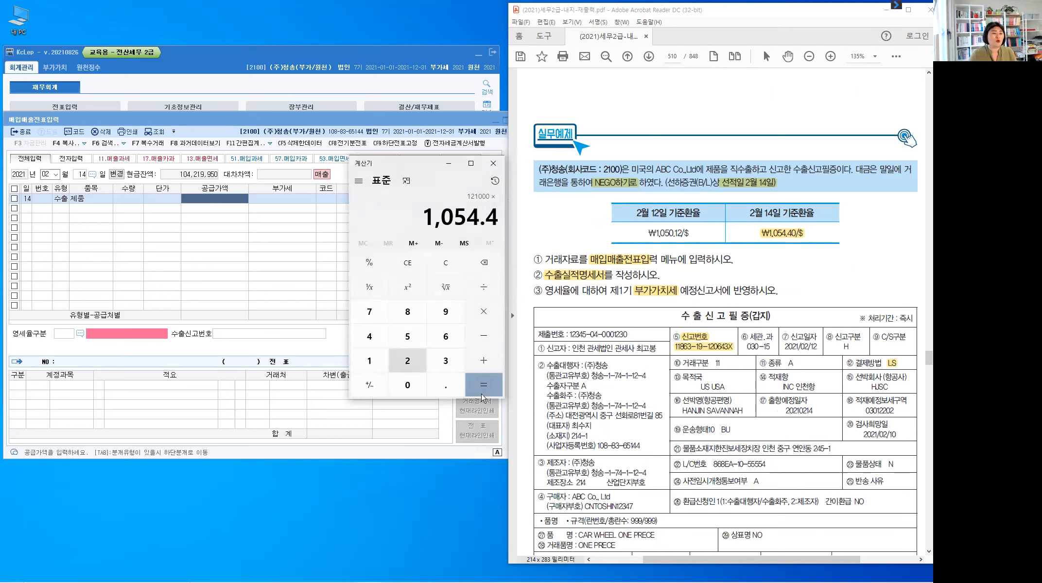
{"action": "left_click", "coordinate": [485, 385]}
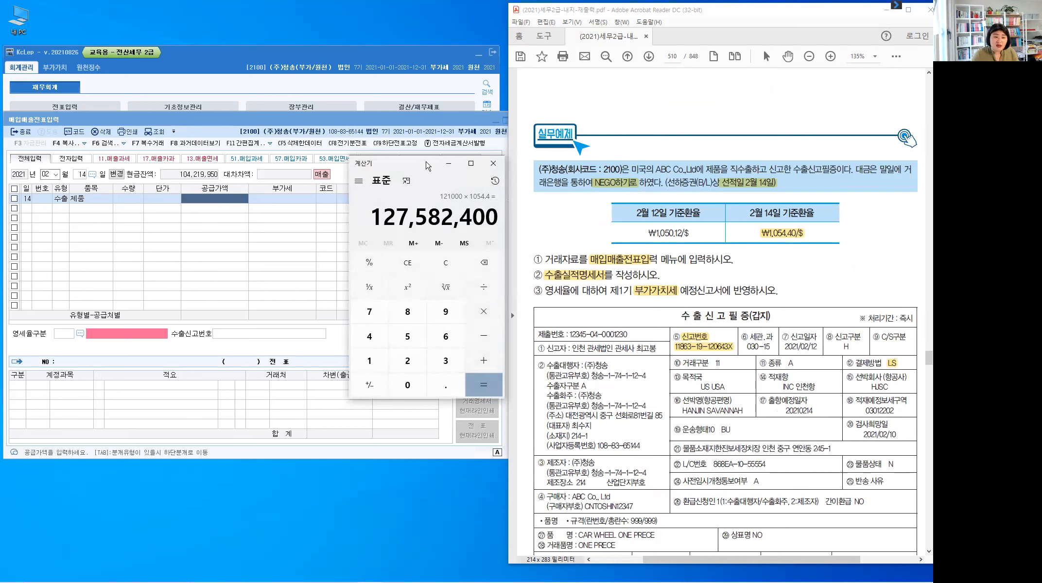
Switch back to KcLep and enter 127,582,400 as the 공급가액 of the February 14 export line.
{"action": "left_click_drag", "start_coordinate": [427, 166], "coordinate": [777, 90]}
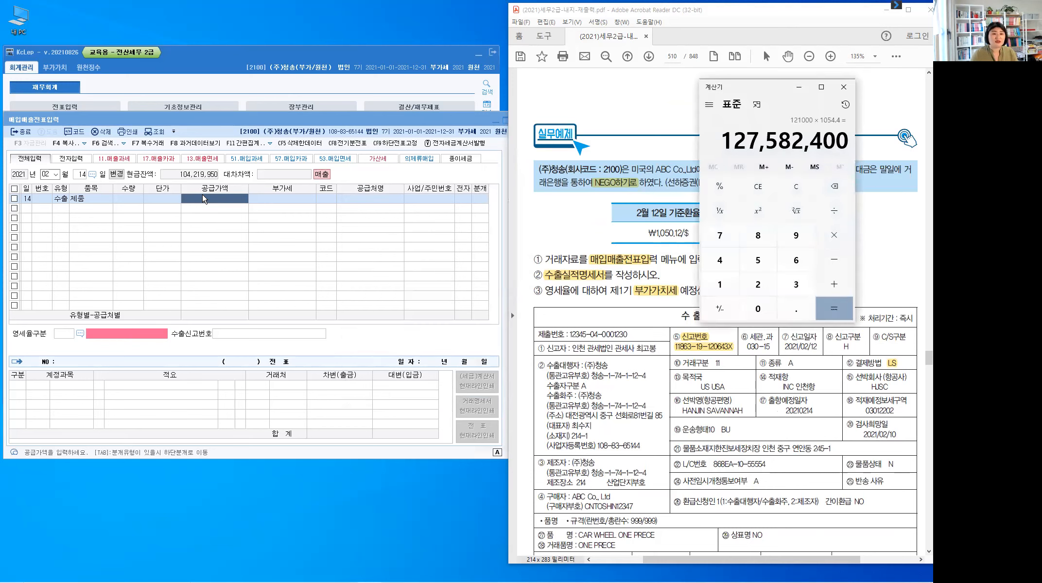
{"action": "left_click", "coordinate": [203, 197]}
{"action": "type", "text": "127"}
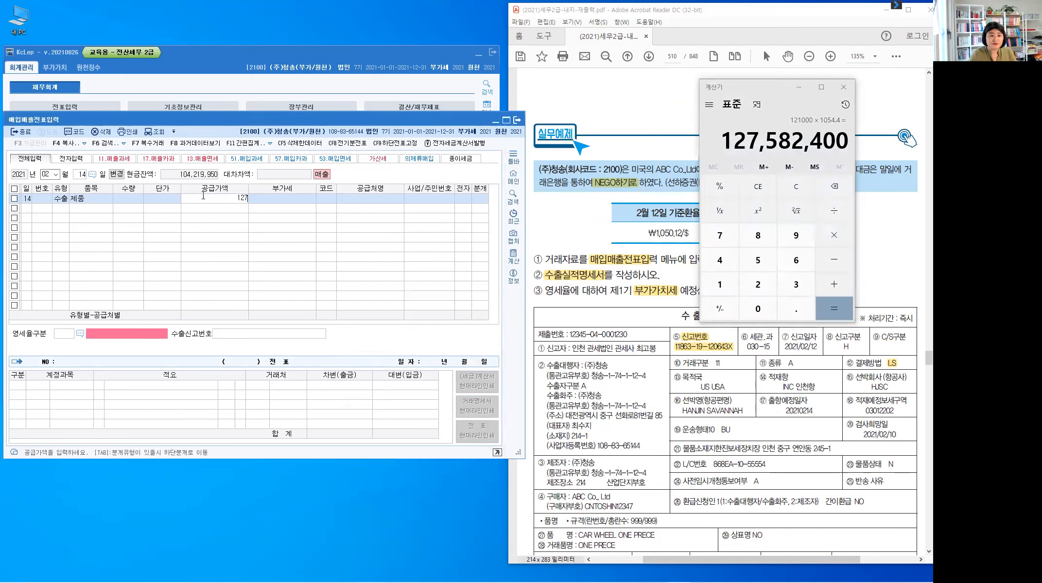
{"action": "type", "text": "582400"}
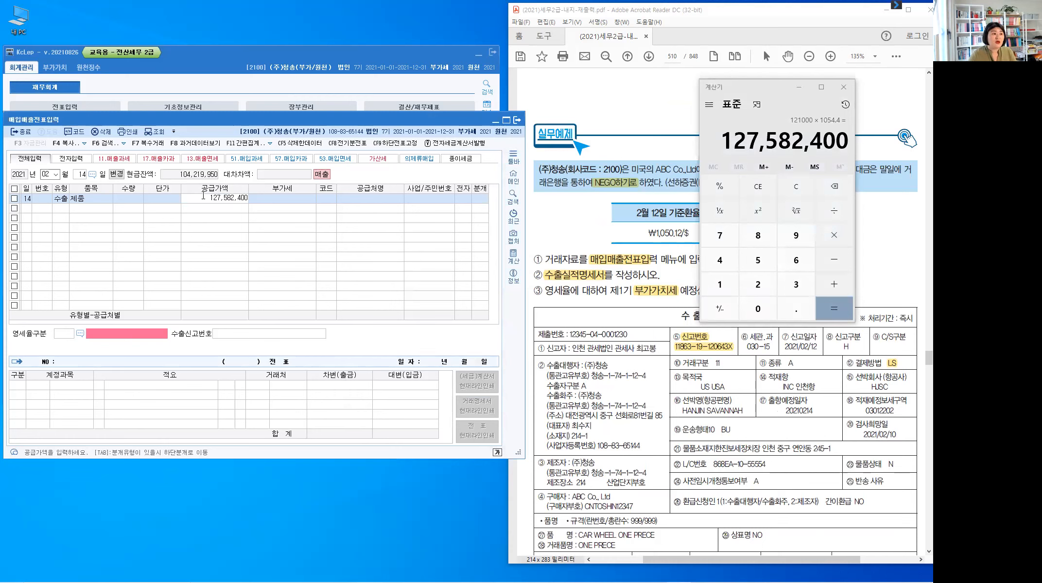
{"action": "key", "text": "Return"}
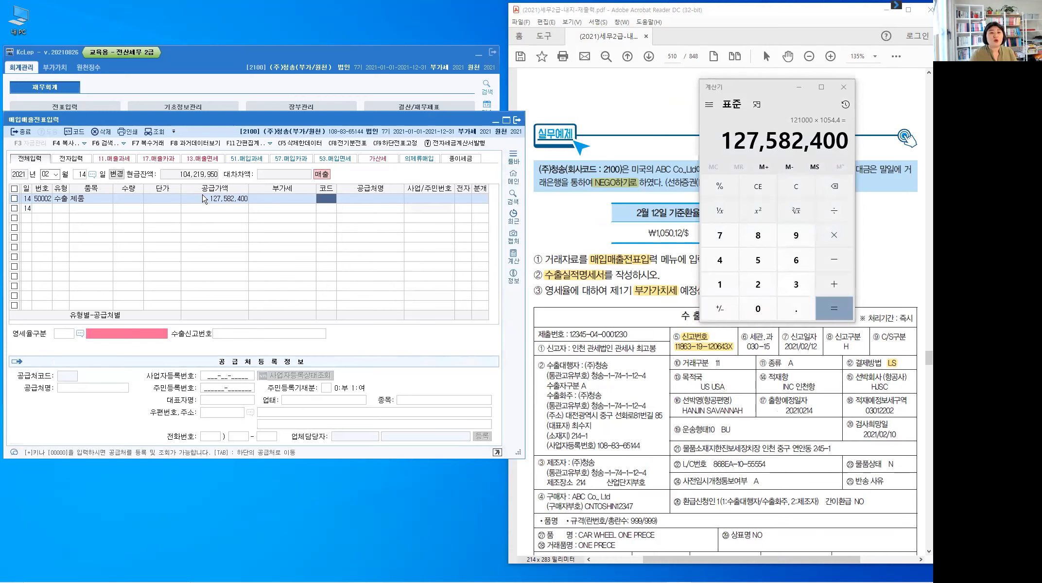
Look up trading partners containing "A" and assign 03010 ABC CO.,LTD as the 공급처 of the export line.
{"action": "left_click", "coordinate": [799, 87]}
{"action": "key", "text": "Hangul"}
{"action": "type", "text": "A"}
{"action": "key", "text": "Return"}
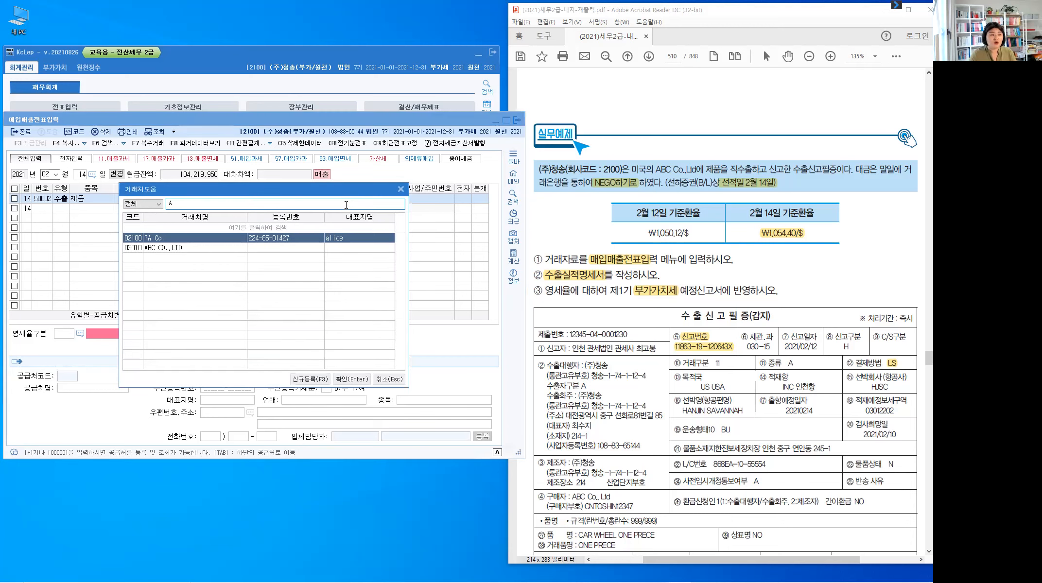
{"action": "key", "text": "Down"}
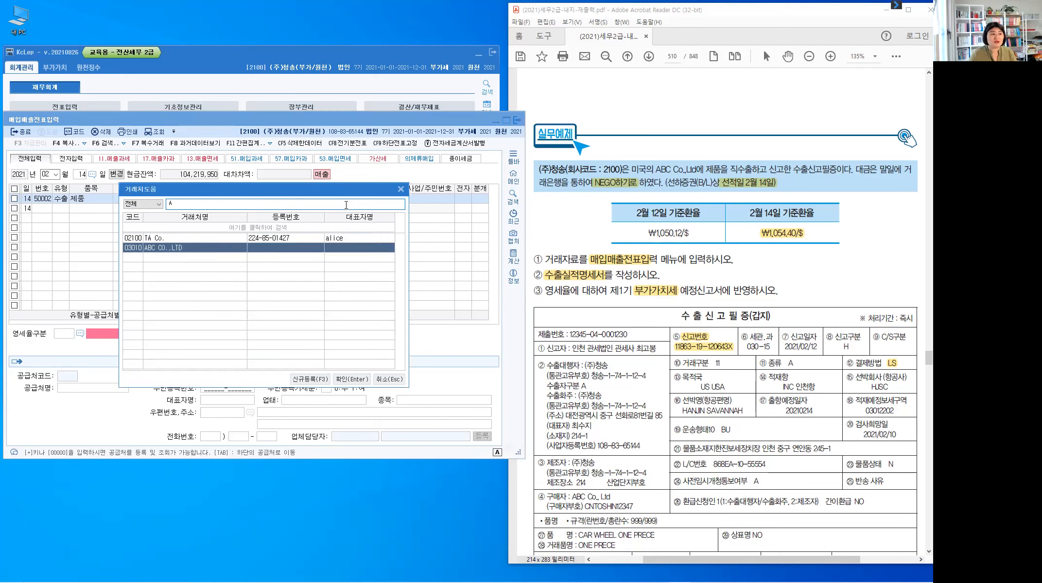
{"action": "key", "text": "Return"}
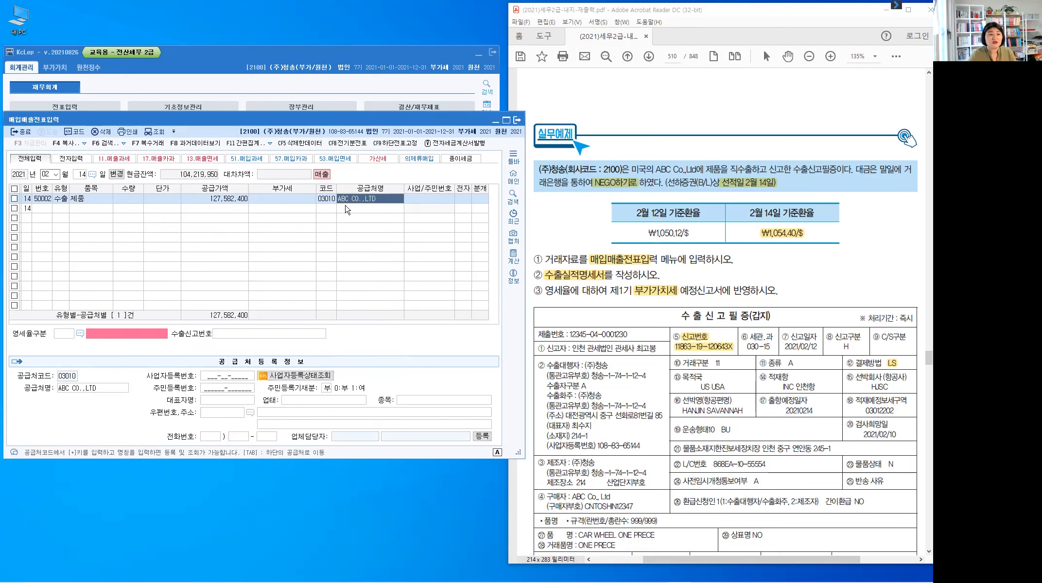
{"action": "key", "text": "Return"}
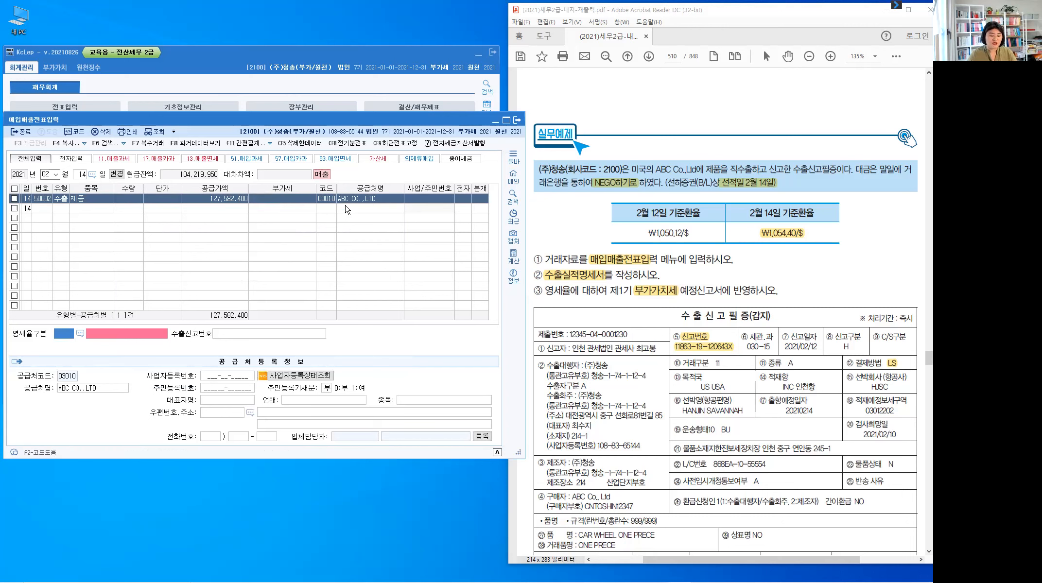
{"action": "key", "text": "F2"}
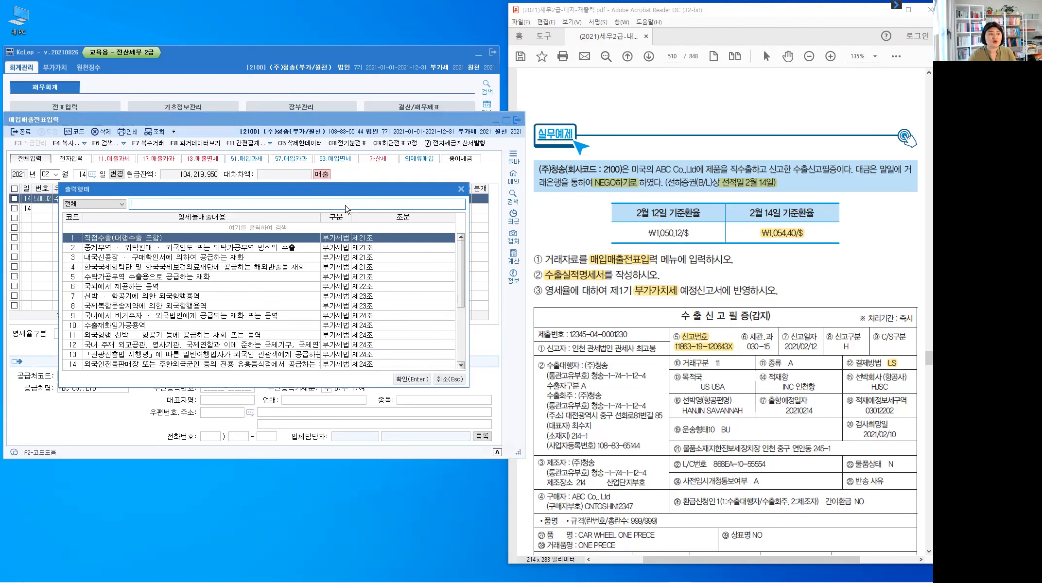
{"action": "key", "text": "Return"}
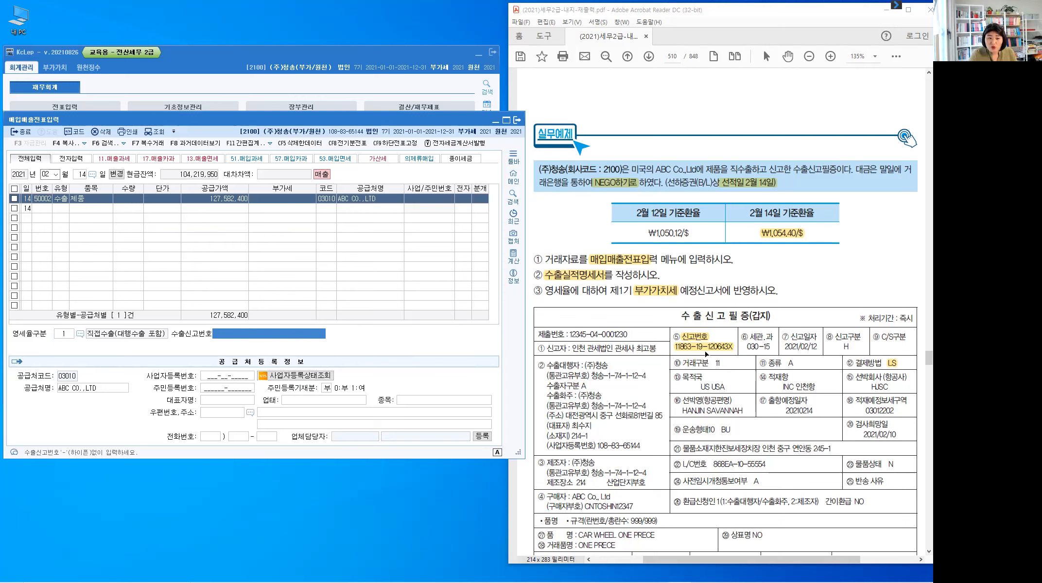
{"action": "key", "text": "ctrl"}
{"action": "key", "text": "ctrl"}
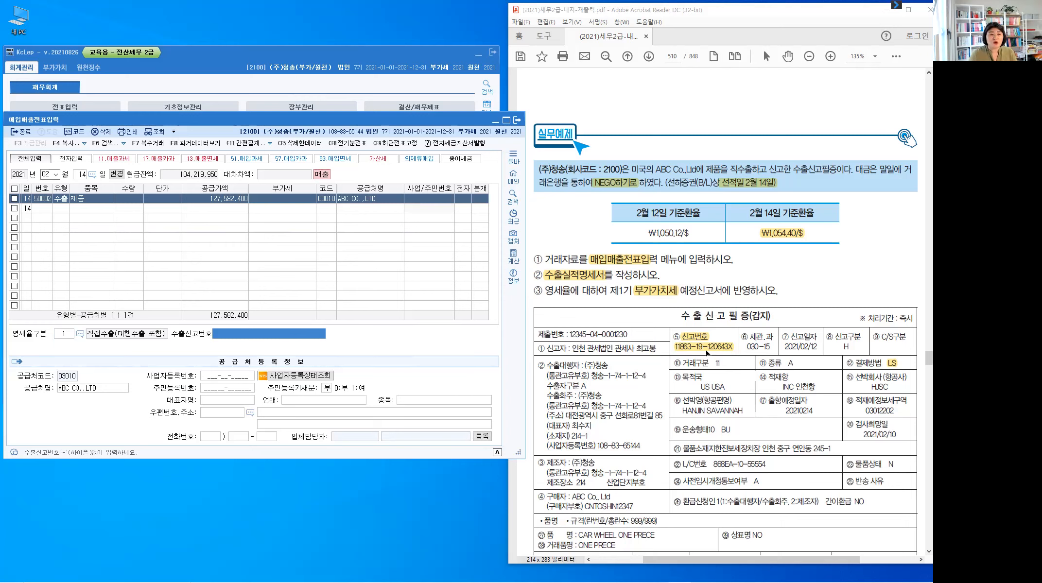
{"action": "left_click", "coordinate": [259, 336]}
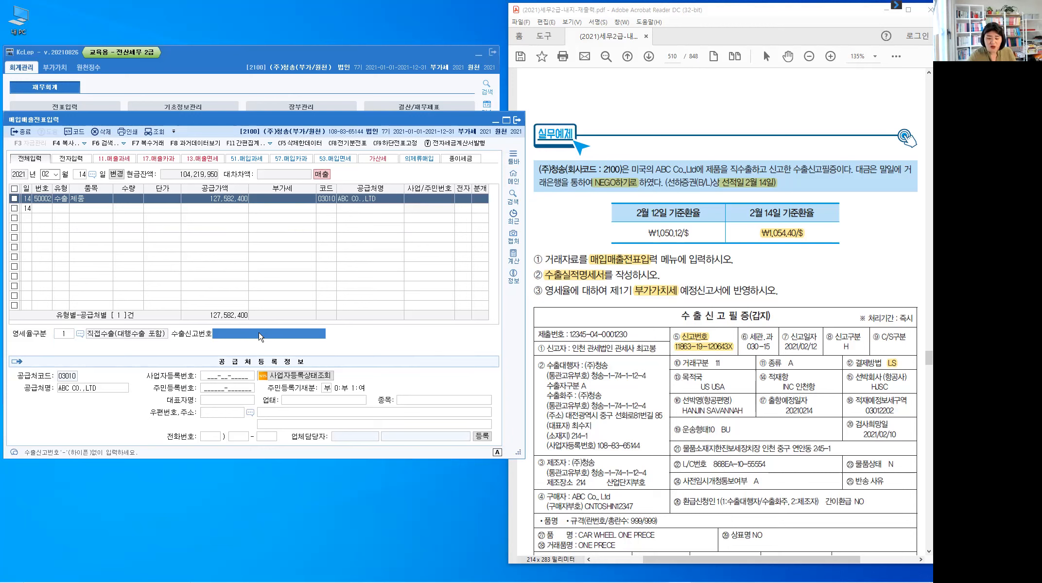
{"action": "type", "text": "118"}
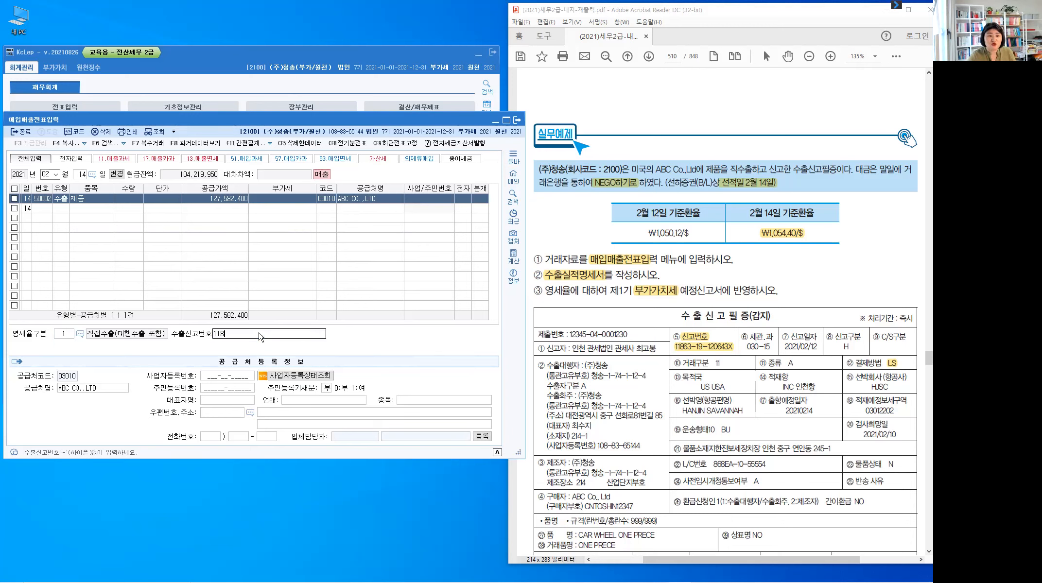
{"action": "type", "text": "6319120643"}
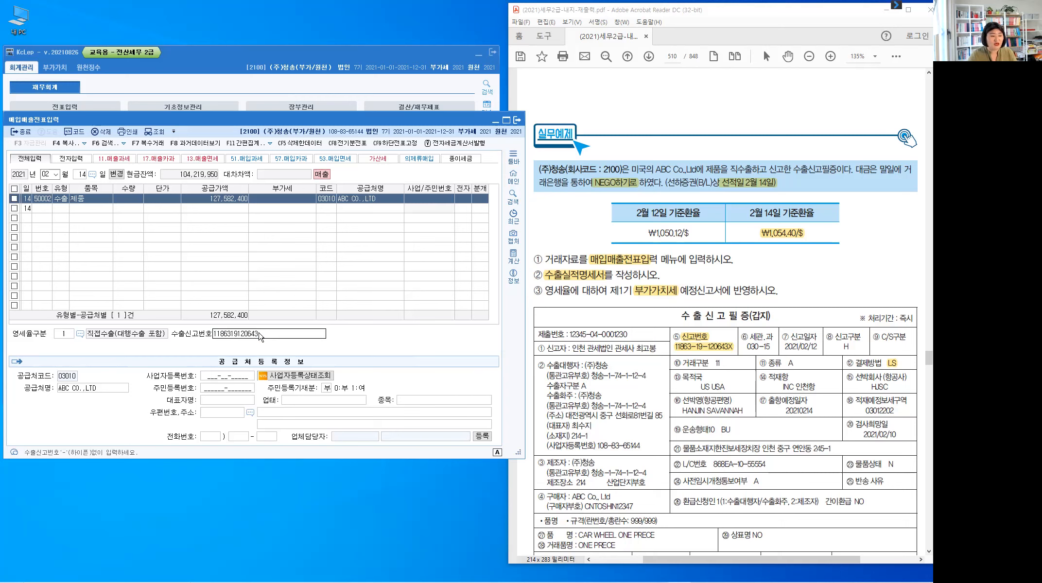
{"action": "type", "text": "X"}
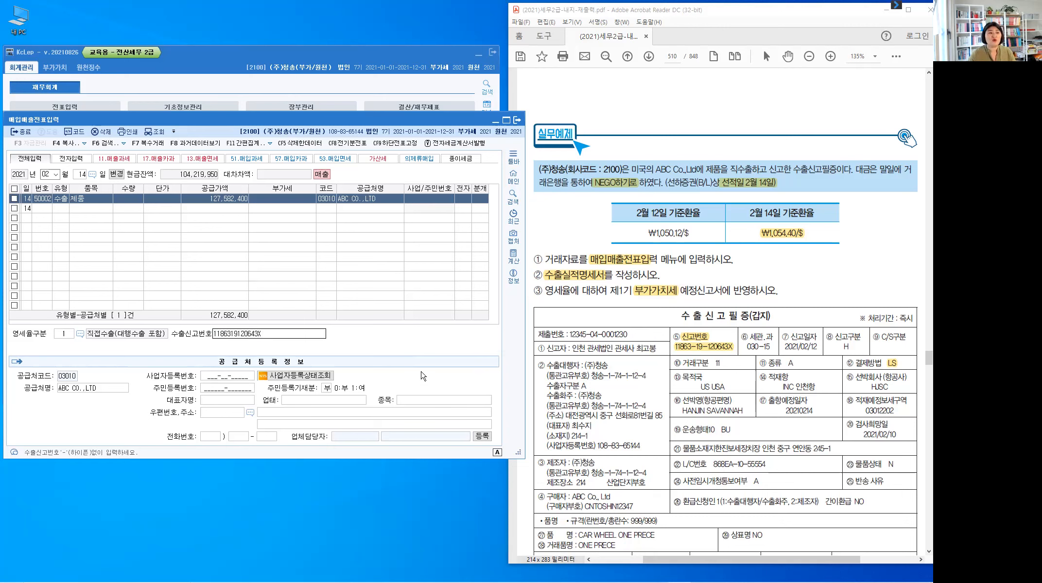
{"action": "key", "text": "Return"}
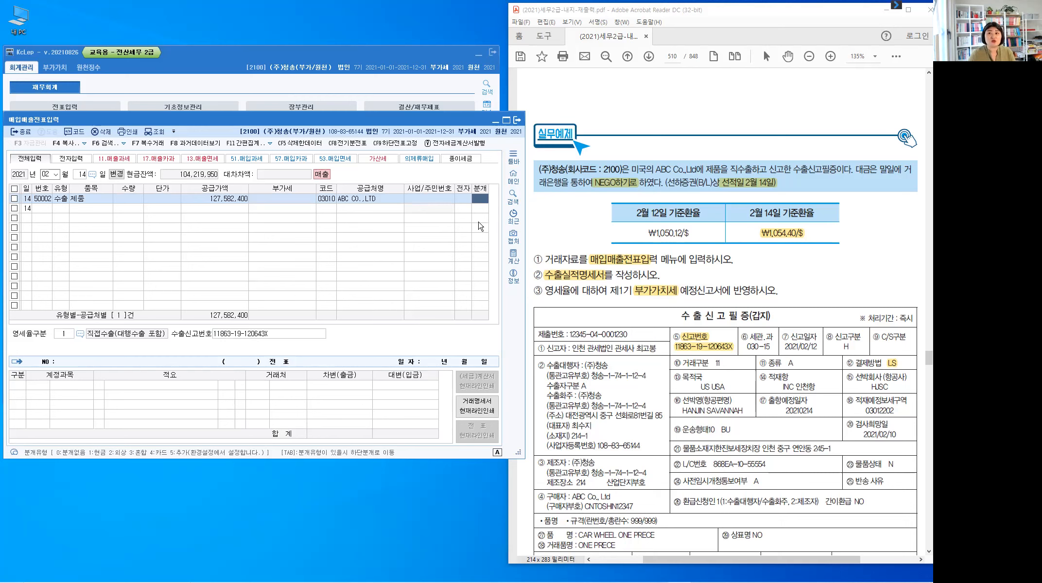
Set the 분개 type to 2 (외상), accept the generated journal lines, and reselect the saved export voucher.
{"action": "type", "text": "2"}
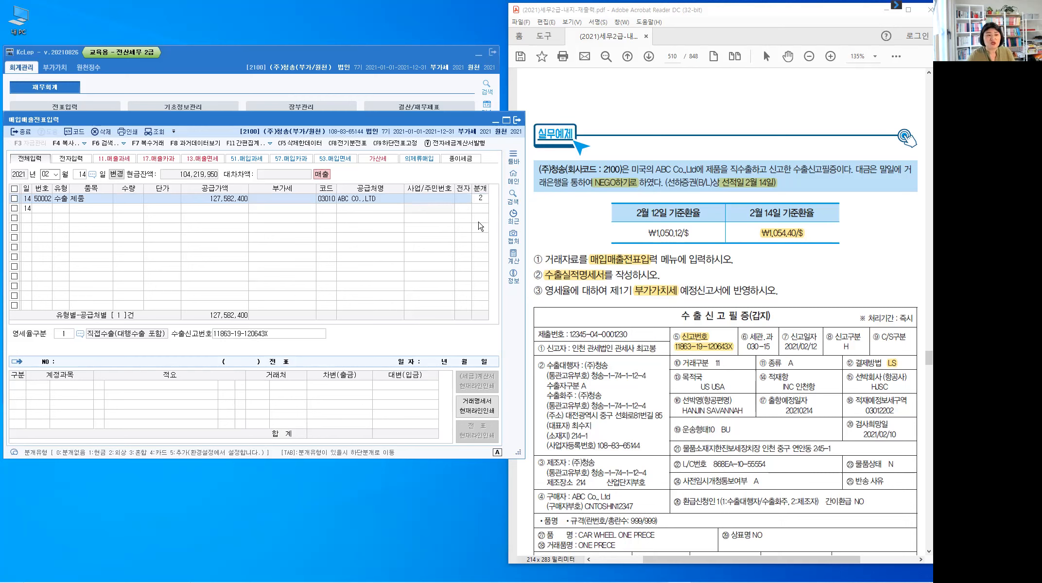
{"action": "key", "text": "Return"}
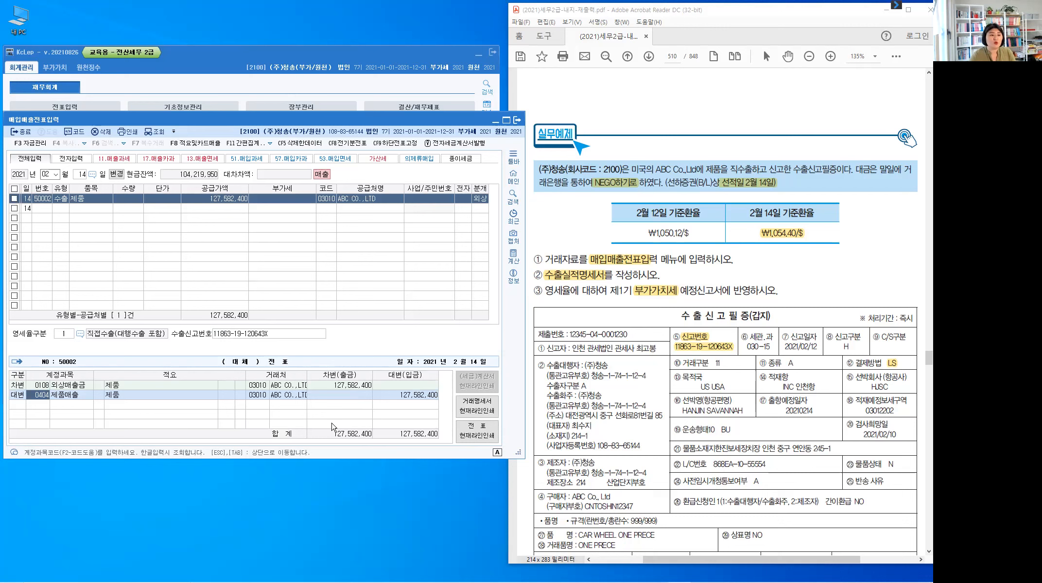
{"action": "key", "text": "Return"}
{"action": "key", "text": "Tab"}
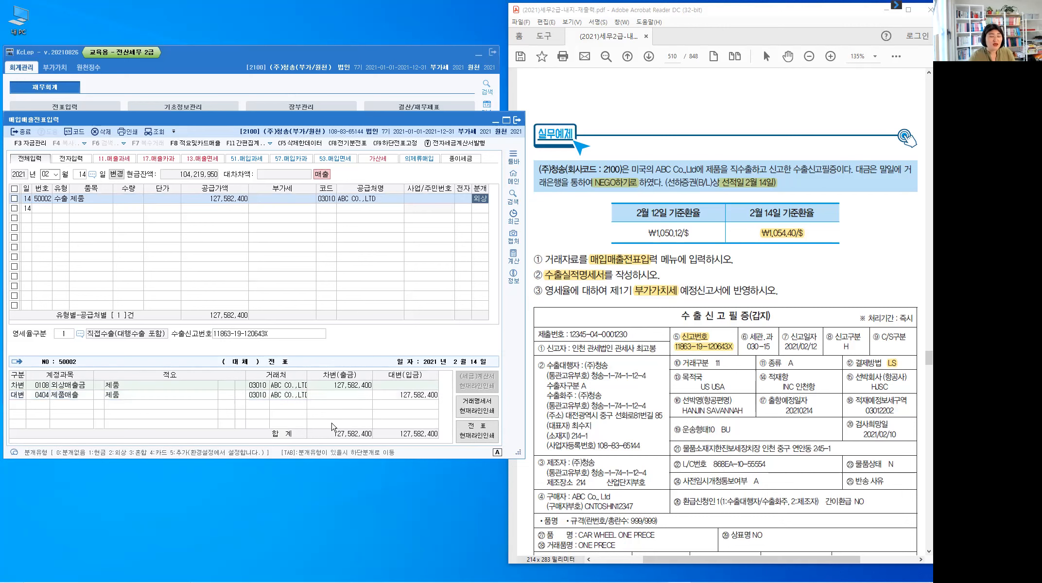
{"action": "key", "text": "Return"}
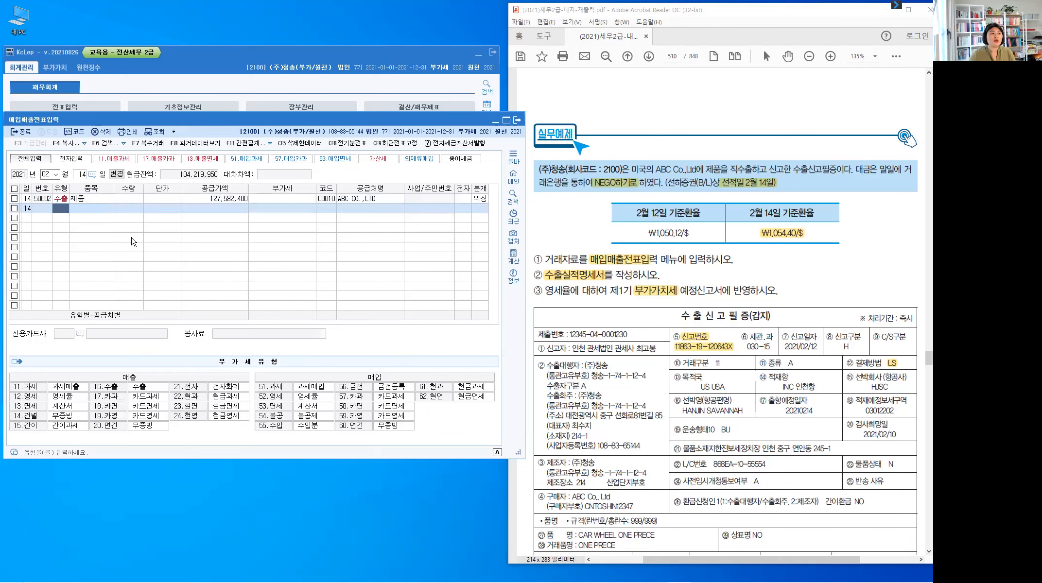
{"action": "left_click", "coordinate": [480, 201]}
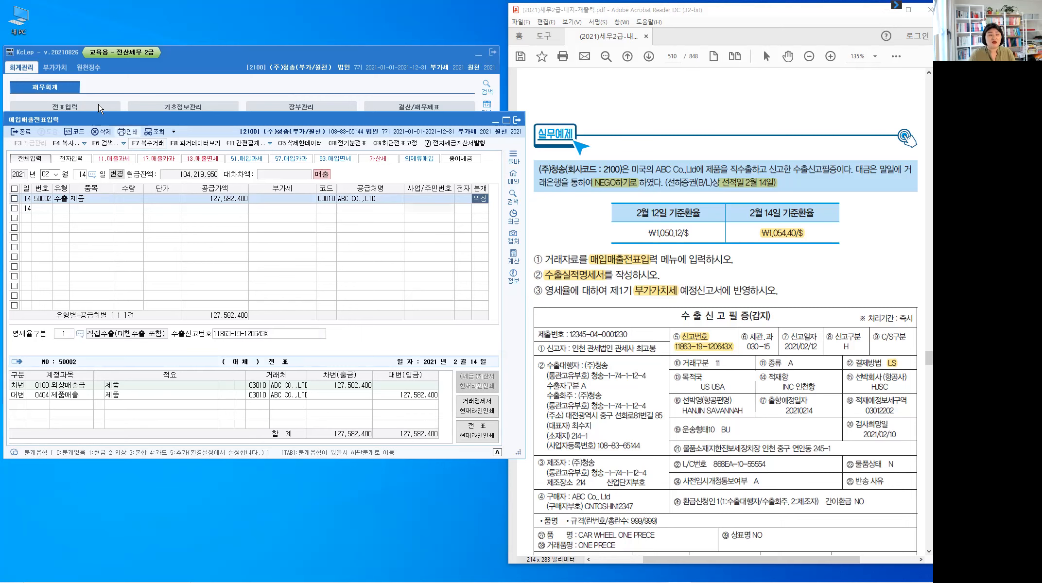
Open the 수출실적명세서 form from the 부가가치 module.
{"action": "left_click", "coordinate": [63, 69]}
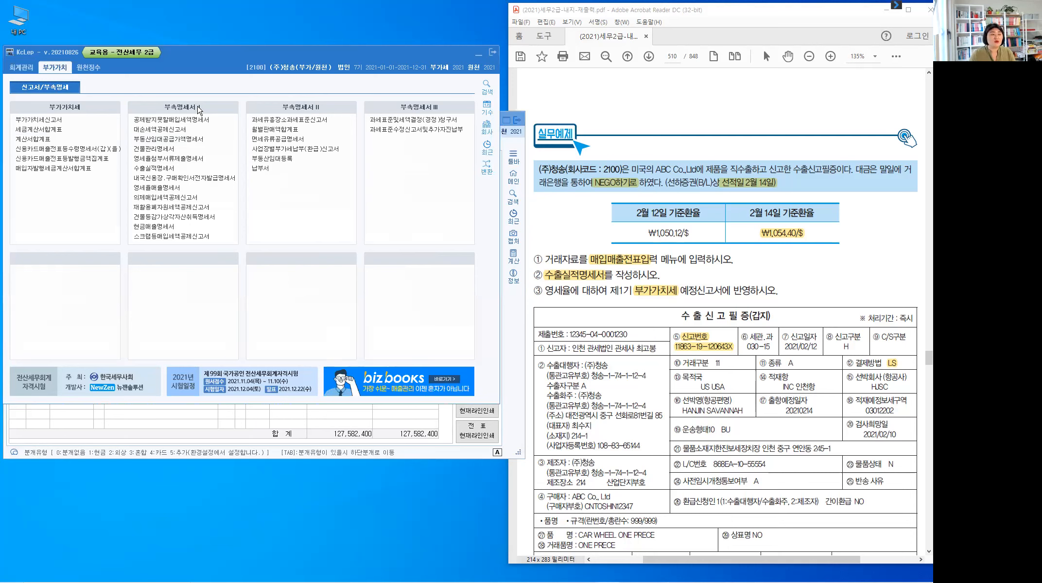
{"action": "left_click", "coordinate": [165, 171]}
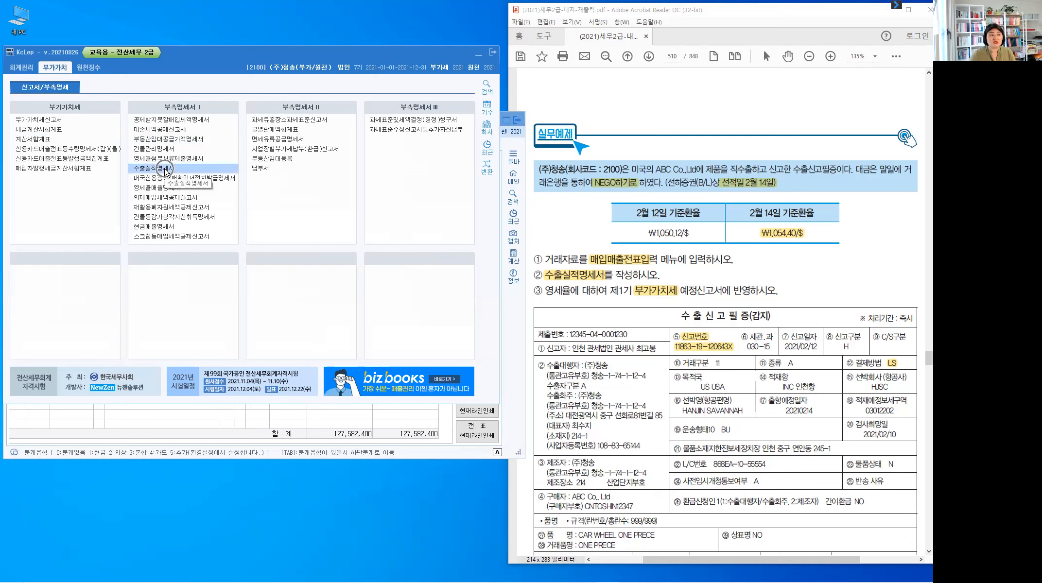
{"action": "double_click", "coordinate": [165, 171]}
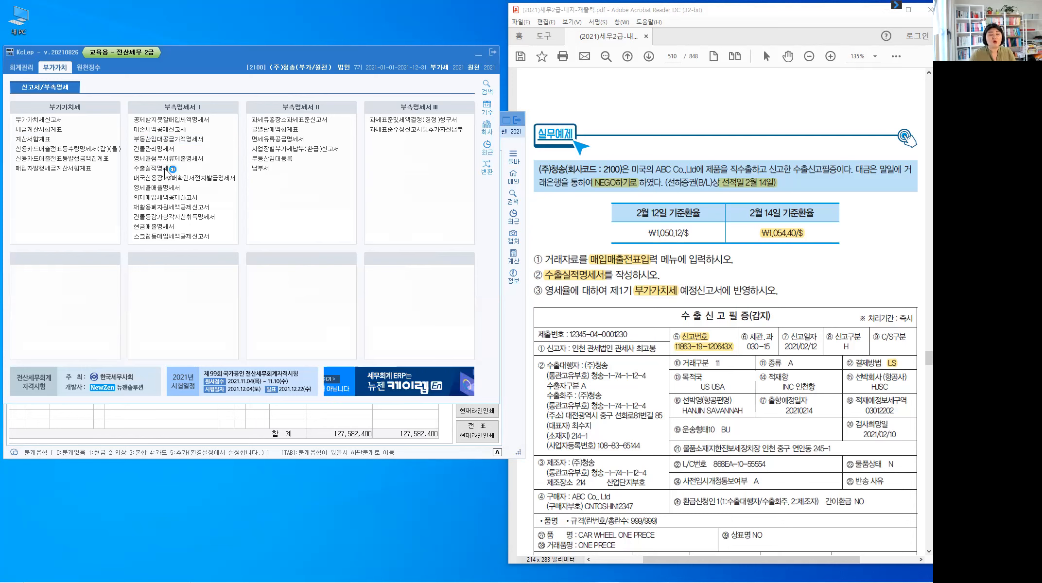
{"action": "double_click", "coordinate": [166, 171]}
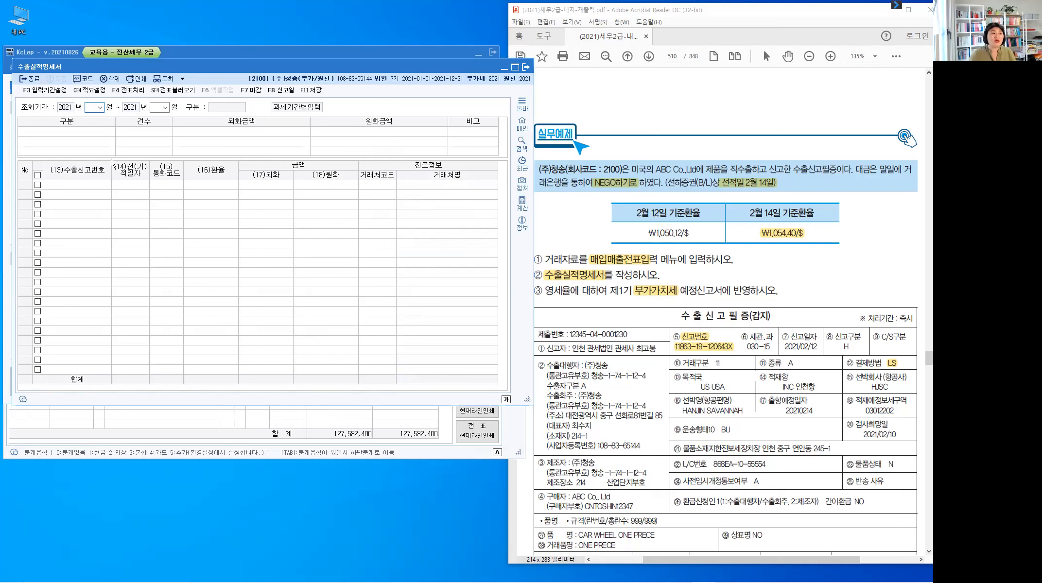
Set the 수출실적명세서 inquiry period to 2021-01 through 2021-03 and move the form clear of the main menu.
{"action": "type", "text": "01"}
{"action": "key", "text": "Return"}
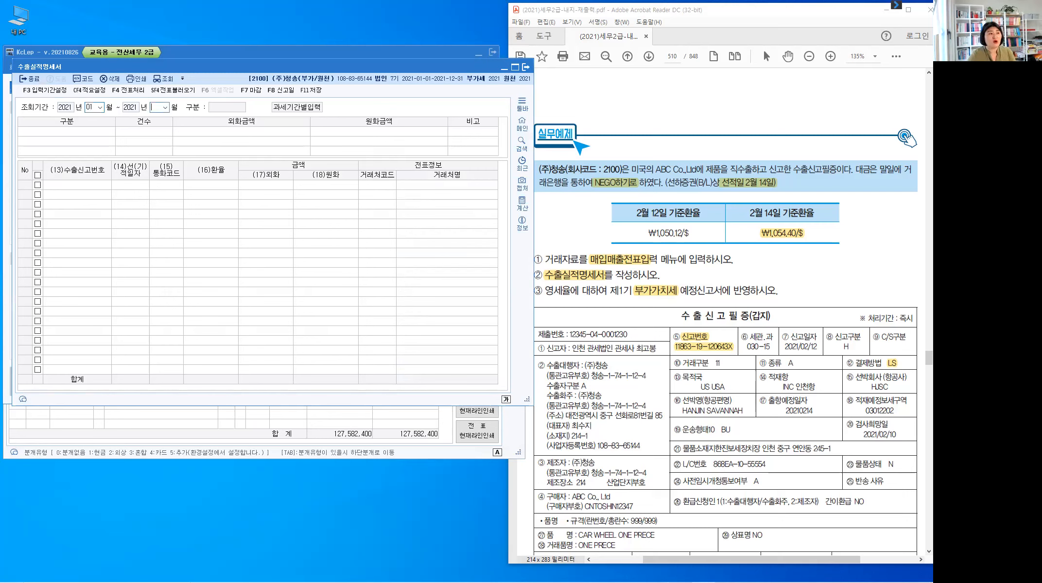
{"action": "type", "text": "3"}
{"action": "key", "text": "Return"}
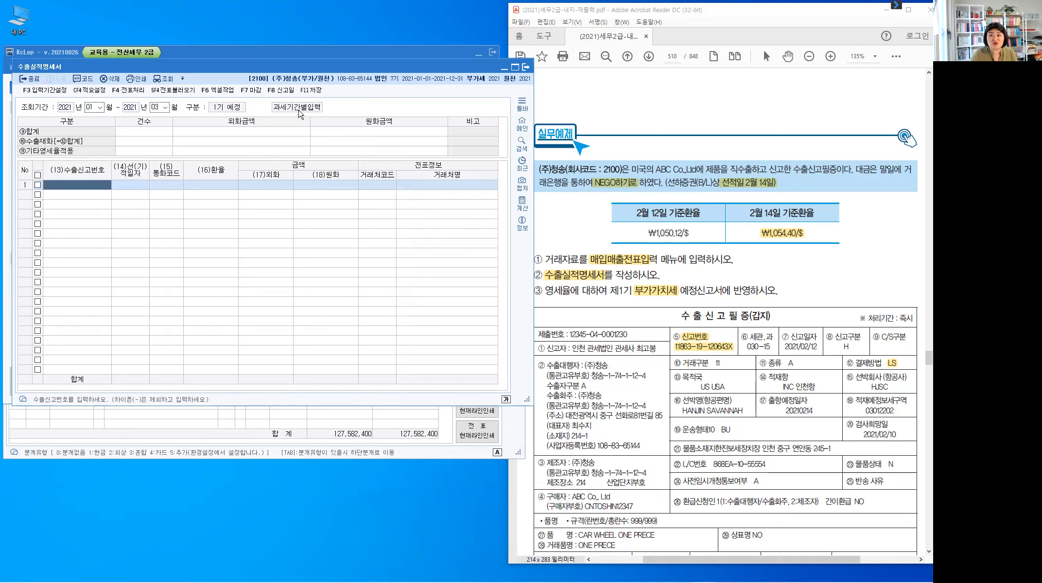
{"action": "left_click", "coordinate": [43, 93]}
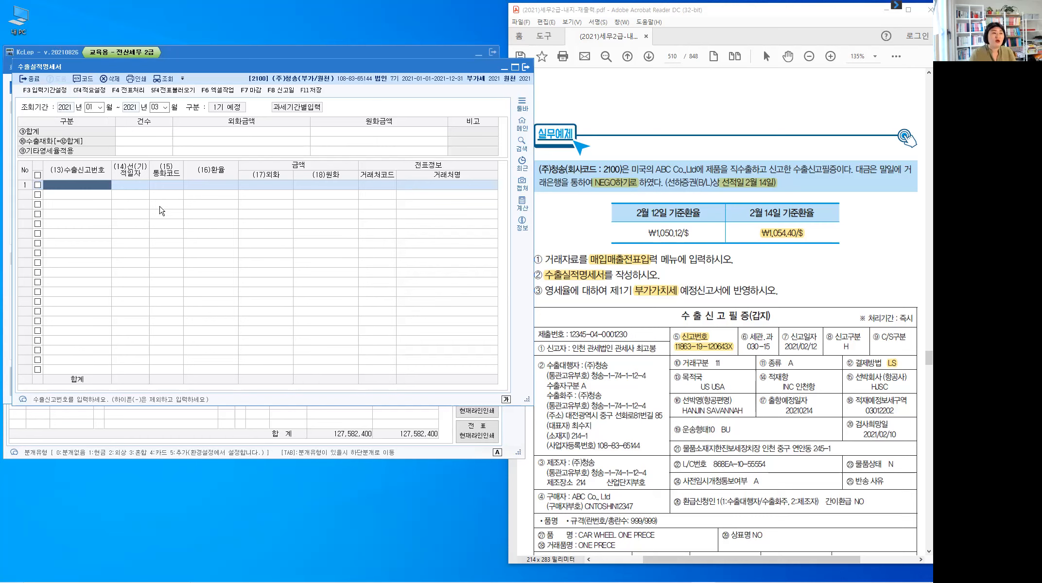
{"action": "left_click_drag", "start_coordinate": [252, 66], "coordinate": [244, 141]}
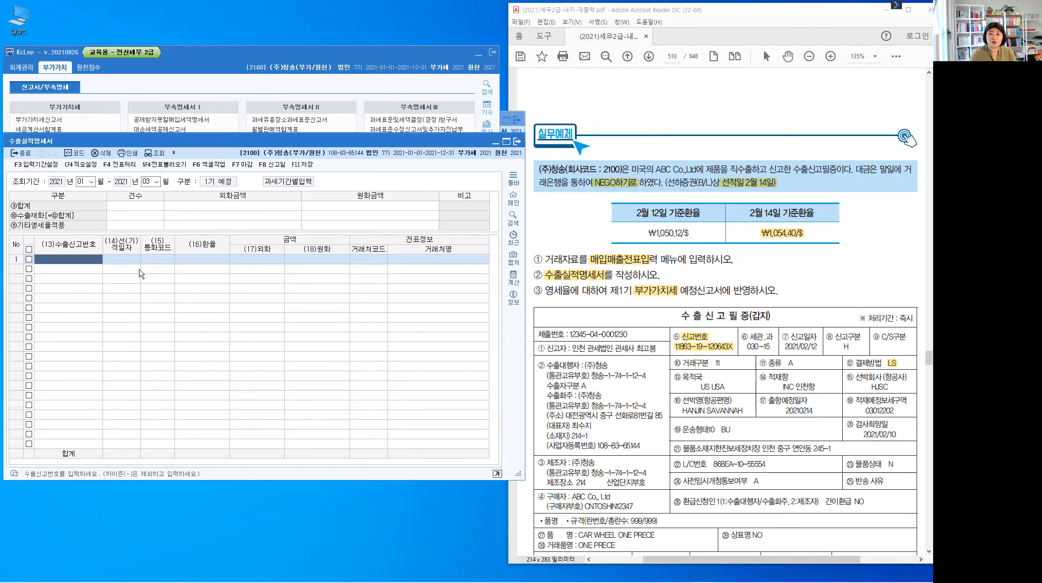
Start 전표불러오기 for the 수출실적명세서, agree to reload the voucher data, and move the voucher list aside.
{"action": "left_click", "coordinate": [168, 168]}
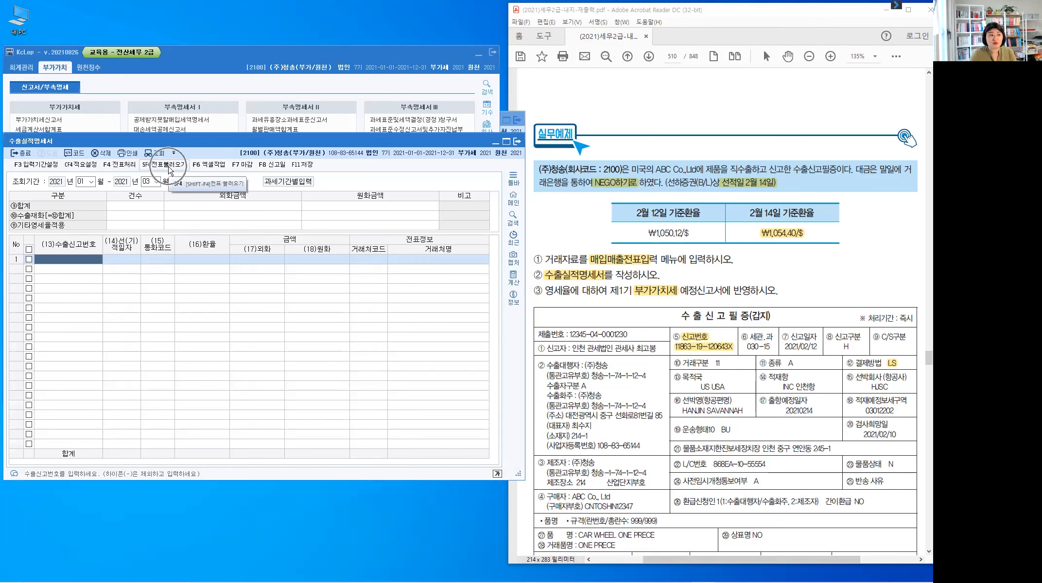
{"action": "left_click", "coordinate": [169, 167]}
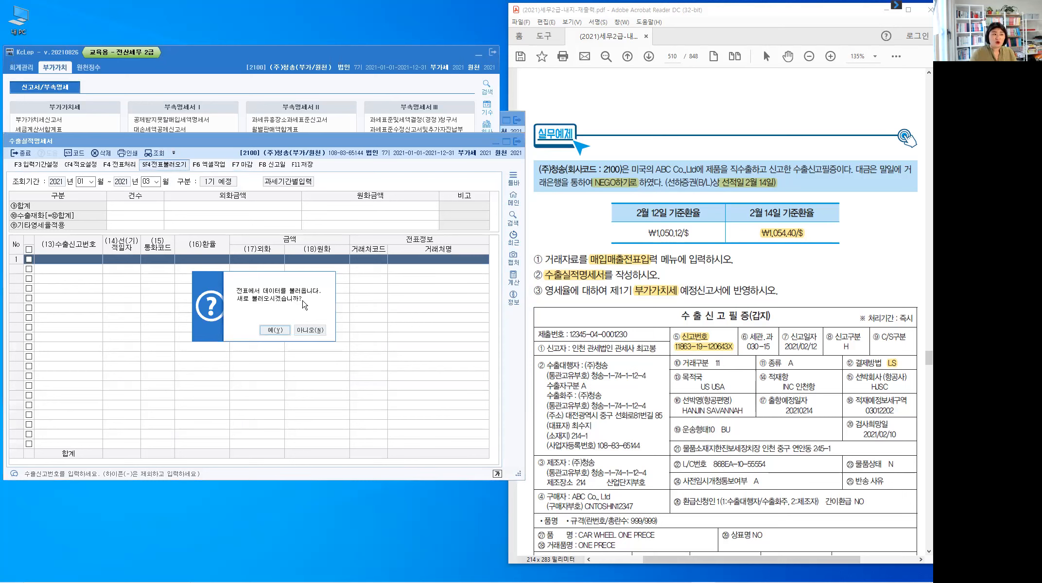
{"action": "left_click", "coordinate": [275, 331]}
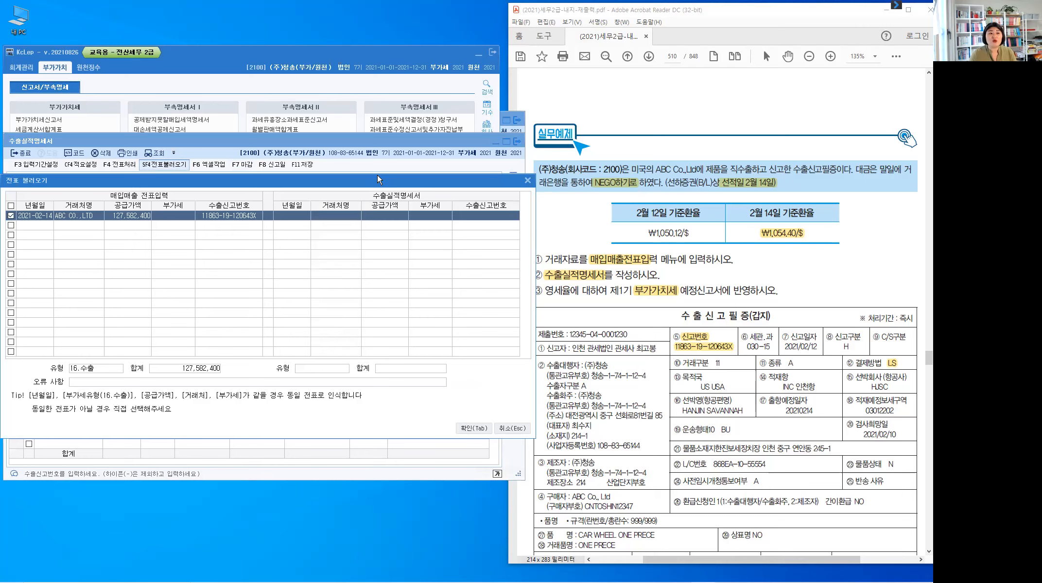
{"action": "left_click_drag", "start_coordinate": [377, 175], "coordinate": [650, 194]}
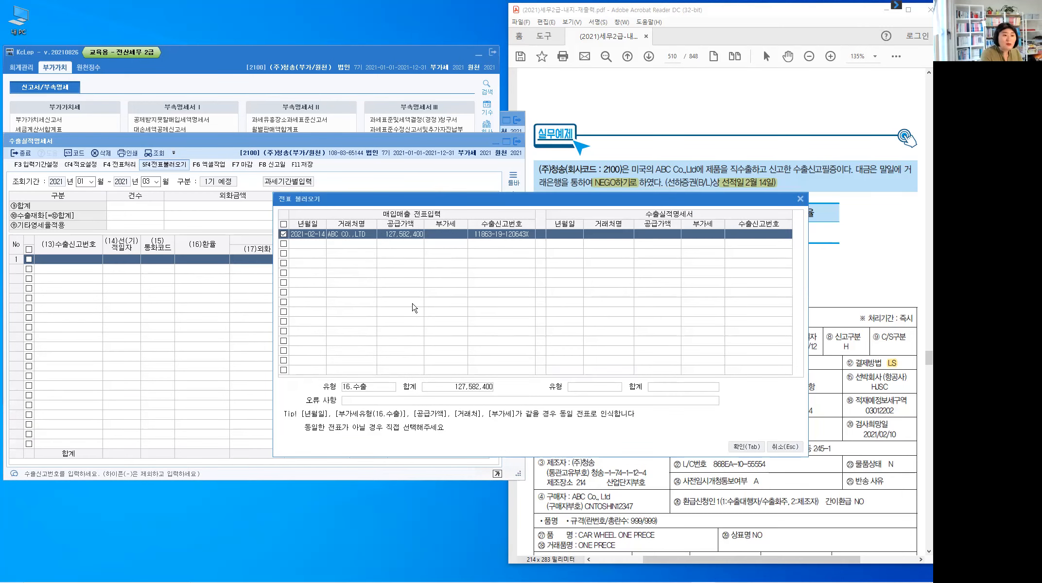
{"action": "left_click_drag", "start_coordinate": [541, 203], "coordinate": [541, 297]}
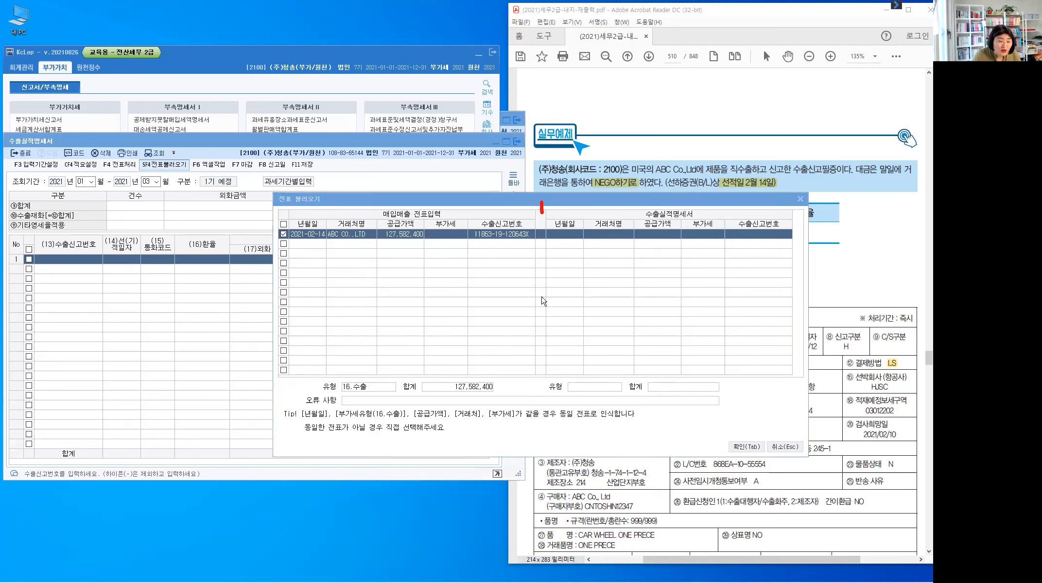
{"action": "left_click_drag", "start_coordinate": [541, 204], "coordinate": [545, 281]}
{"action": "left_click_drag", "start_coordinate": [381, 205], "coordinate": [381, 218]}
{"action": "left_click_drag", "start_coordinate": [445, 208], "coordinate": [446, 220]}
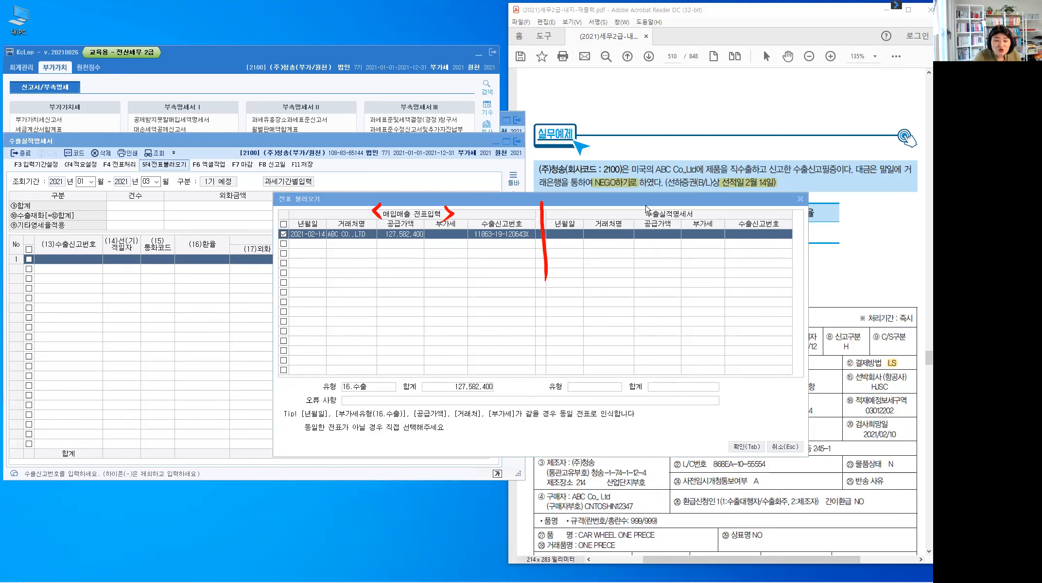
{"action": "left_click_drag", "start_coordinate": [647, 205], "coordinate": [639, 218]}
{"action": "left_click_drag", "start_coordinate": [699, 206], "coordinate": [699, 219]}
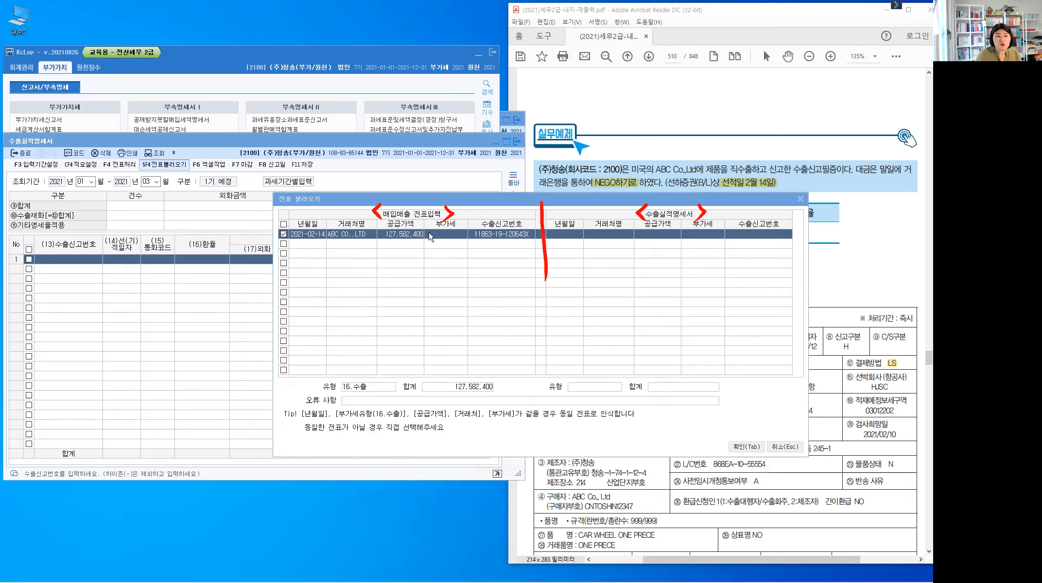
{"action": "mouse_move", "coordinate": [411, 260]}
{"action": "left_mouse_down"}
{"action": "mouse_move", "coordinate": [408, 281]}
{"action": "mouse_move", "coordinate": [435, 266]}
{"action": "left_mouse_up"}
{"action": "left_click", "coordinate": [427, 273]}
{"action": "left_click_drag", "start_coordinate": [441, 259], "coordinate": [447, 265]}
{"action": "left_click_drag", "start_coordinate": [436, 269], "coordinate": [455, 266]}
{"action": "left_click_drag", "start_coordinate": [448, 268], "coordinate": [450, 285]}
{"action": "left_click_drag", "start_coordinate": [459, 256], "coordinate": [471, 268]}
{"action": "left_click_drag", "start_coordinate": [464, 272], "coordinate": [480, 285]}
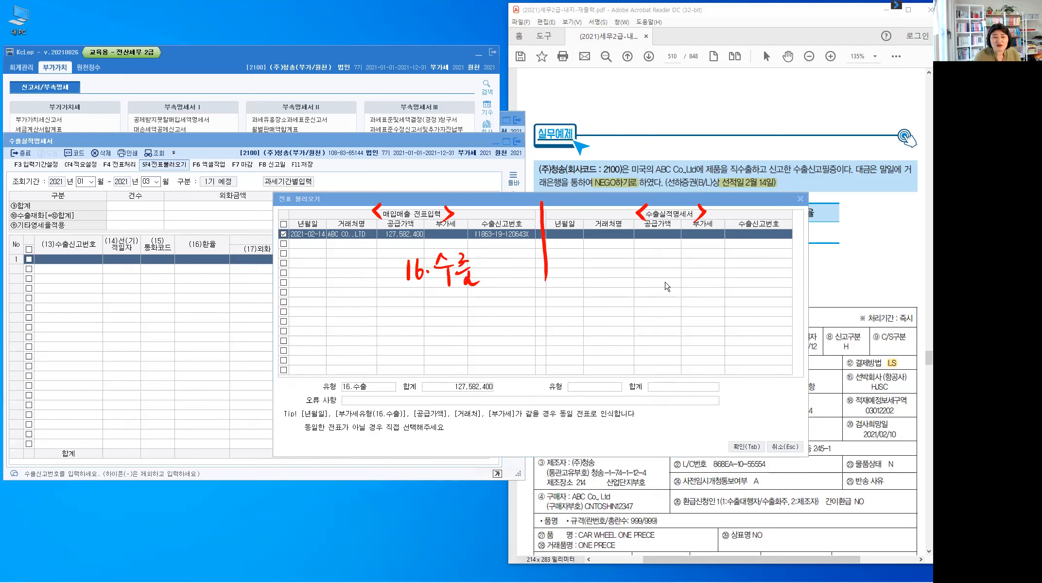
{"action": "left_click_drag", "start_coordinate": [681, 257], "coordinate": [665, 284]}
{"action": "left_click_drag", "start_coordinate": [667, 259], "coordinate": [687, 287]}
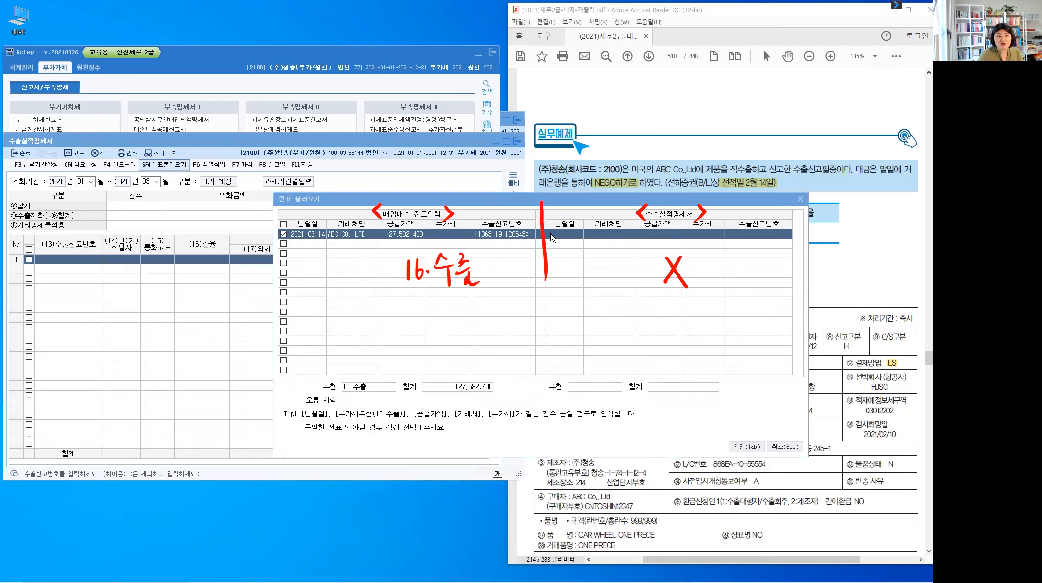
{"action": "key", "text": "ctrl"}
{"action": "mouse_move", "coordinate": [279, 218]}
{"action": "left_mouse_down"}
{"action": "mouse_move", "coordinate": [277, 367]}
{"action": "mouse_move", "coordinate": [314, 347]}
{"action": "mouse_move", "coordinate": [236, 211]}
{"action": "left_mouse_up"}
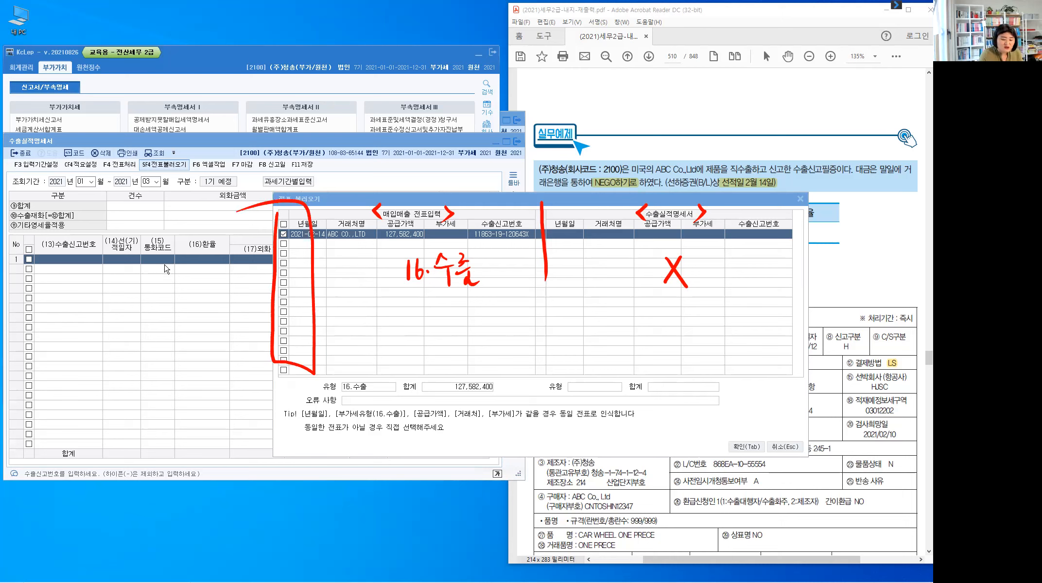
{"action": "key", "text": "Escape"}
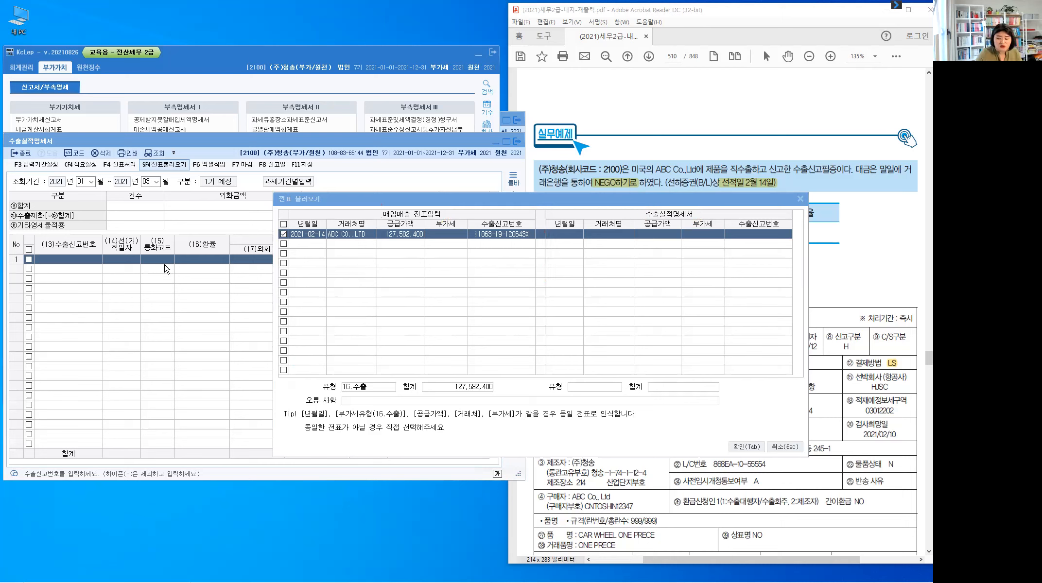
Select the 2021-02-14 ABC CO.,LTD export voucher and bring it into the 수출실적명세서.
{"action": "left_click", "coordinate": [284, 235]}
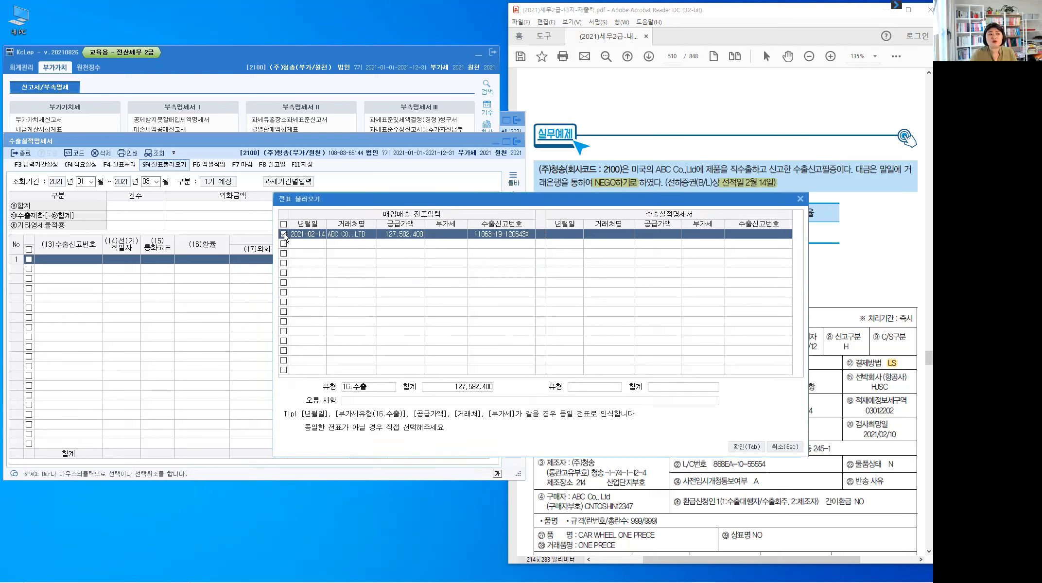
{"action": "left_click", "coordinate": [285, 236]}
{"action": "left_click", "coordinate": [284, 235]}
{"action": "left_click", "coordinate": [285, 236]}
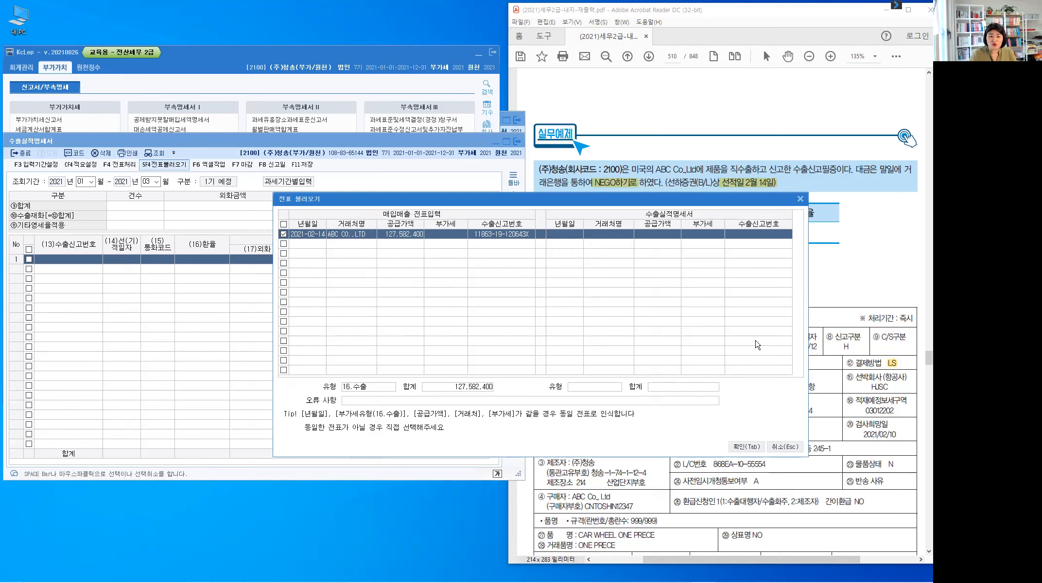
{"action": "left_click", "coordinate": [755, 452]}
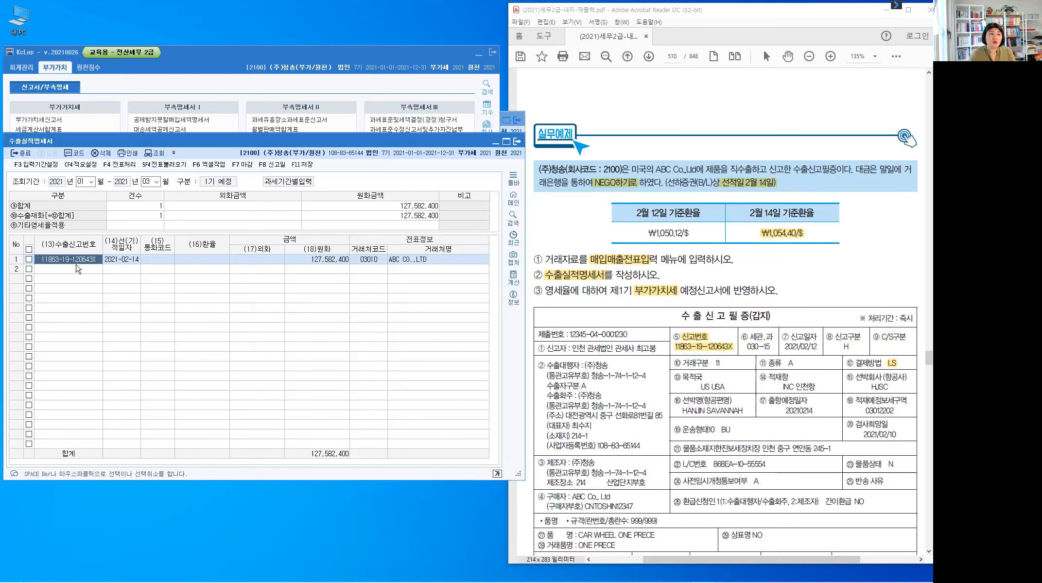
Check the settlement currency on the 수출신고필증, look up 미국 in the currency codes, and assign USD to the export line.
{"action": "key", "text": "Return"}
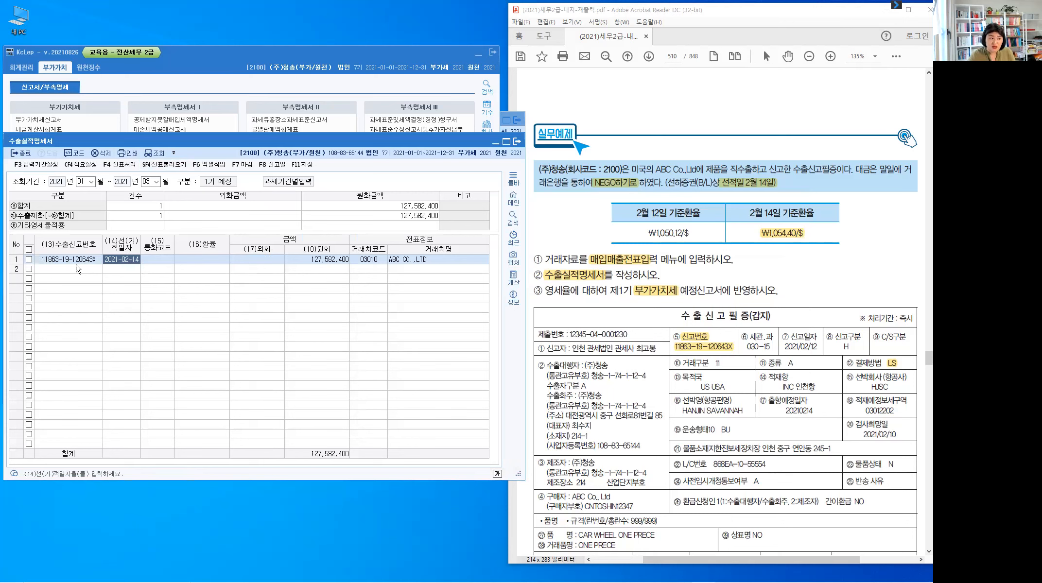
{"action": "key", "text": "Return"}
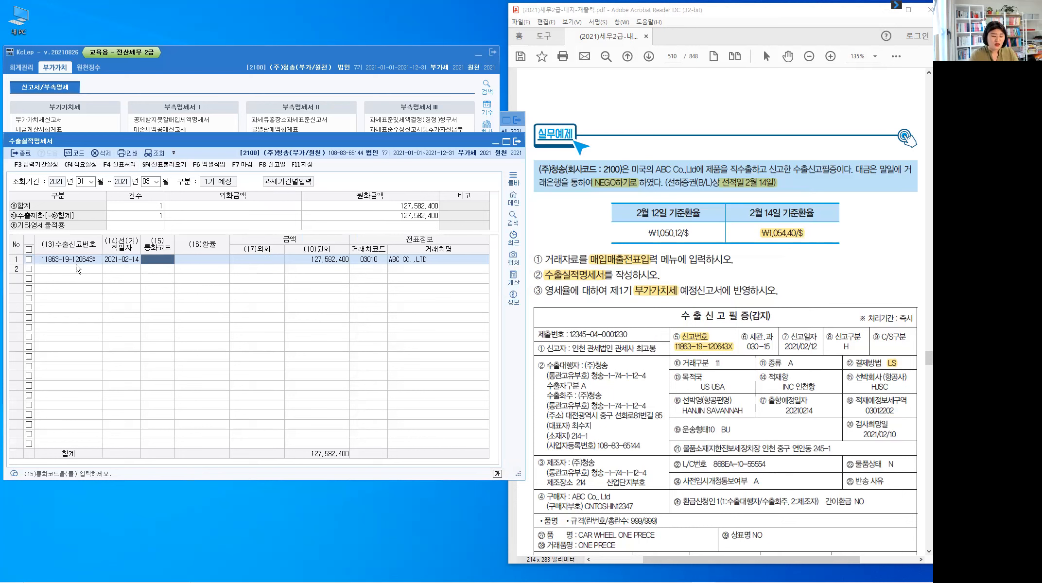
{"action": "key", "text": "F2"}
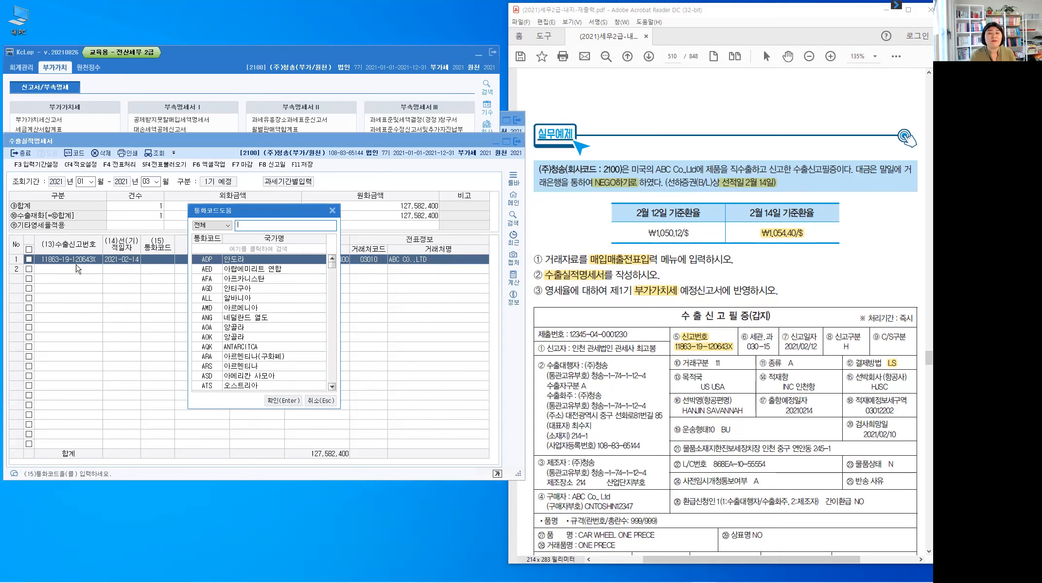
{"action": "left_click", "coordinate": [733, 447]}
{"action": "scroll", "coordinate": [733, 446], "scroll_direction": "down", "scroll_amount": 2}
{"action": "scroll", "coordinate": [821, 427], "scroll_direction": "down", "scroll_amount": 3}
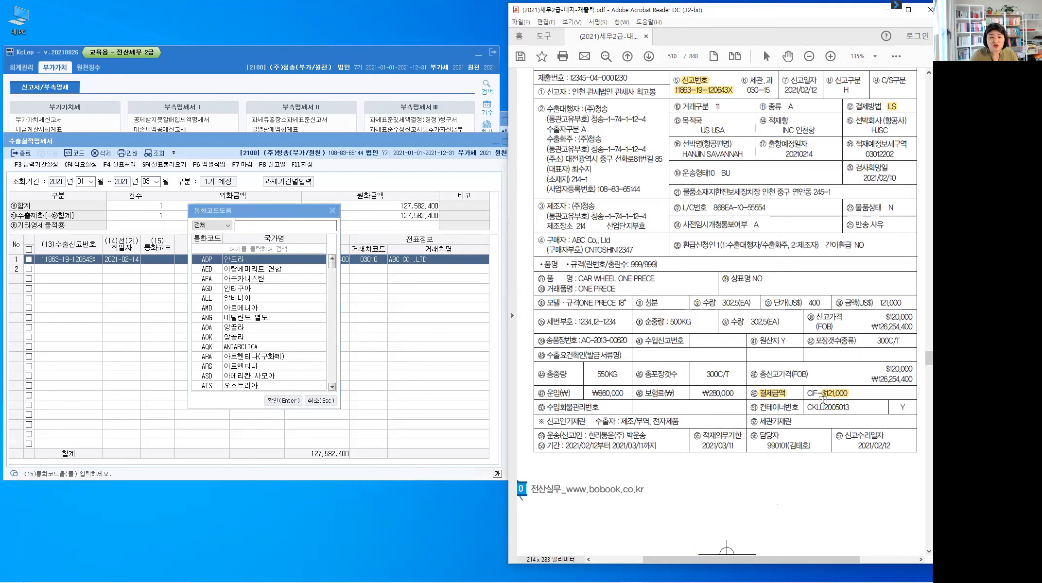
{"action": "key", "text": "ctrl"}
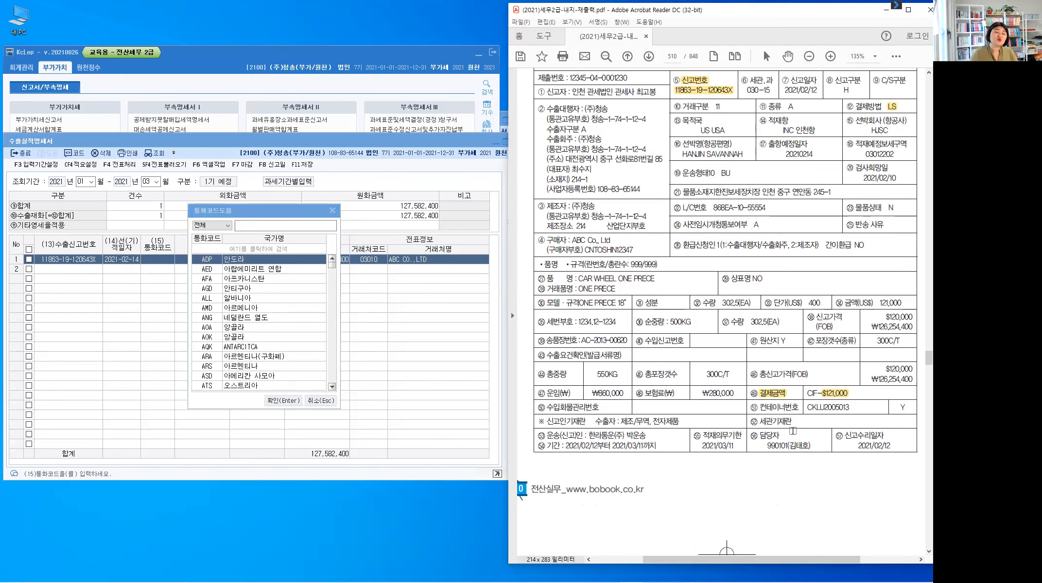
{"action": "scroll", "coordinate": [797, 432], "scroll_direction": "up", "scroll_amount": 3}
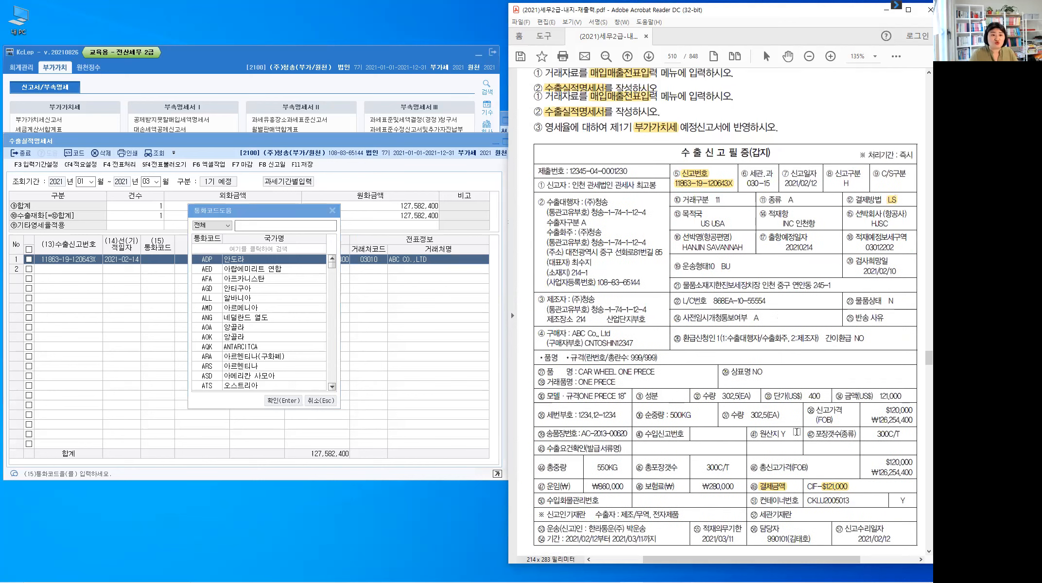
{"action": "scroll", "coordinate": [796, 432], "scroll_direction": "up", "scroll_amount": 3}
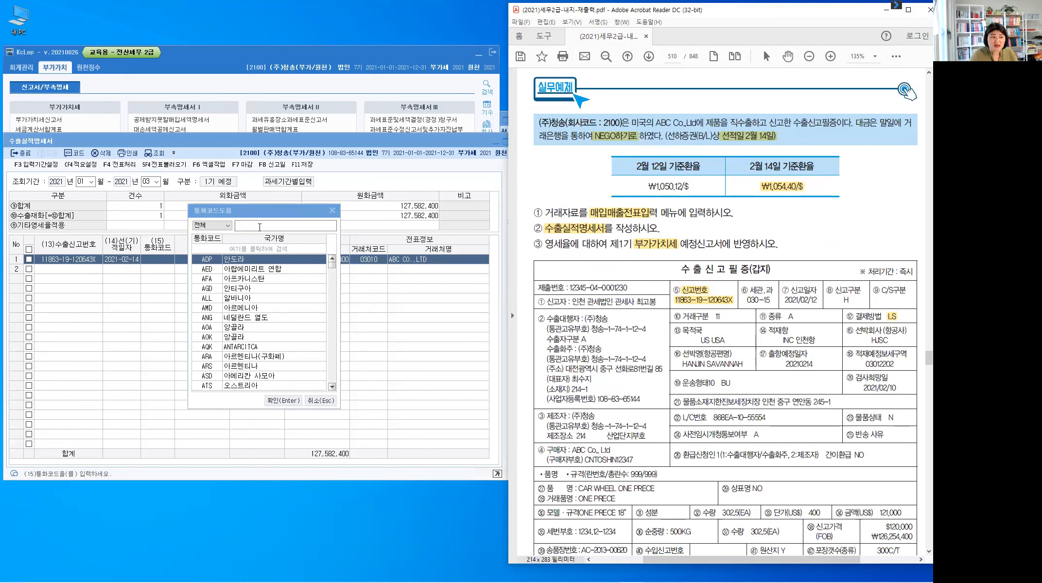
{"action": "left_click", "coordinate": [259, 227]}
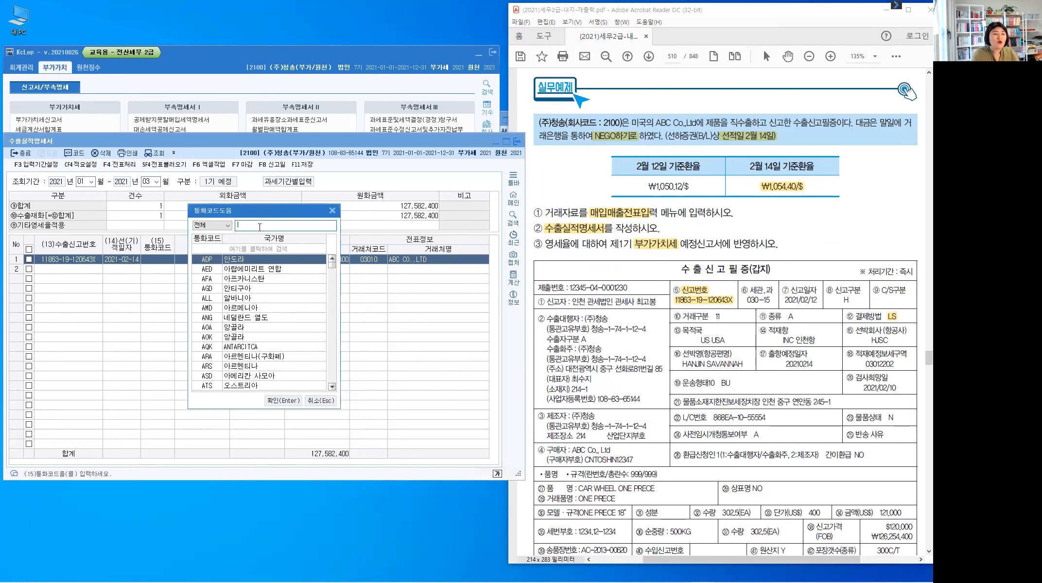
{"action": "type", "text": "미국"}
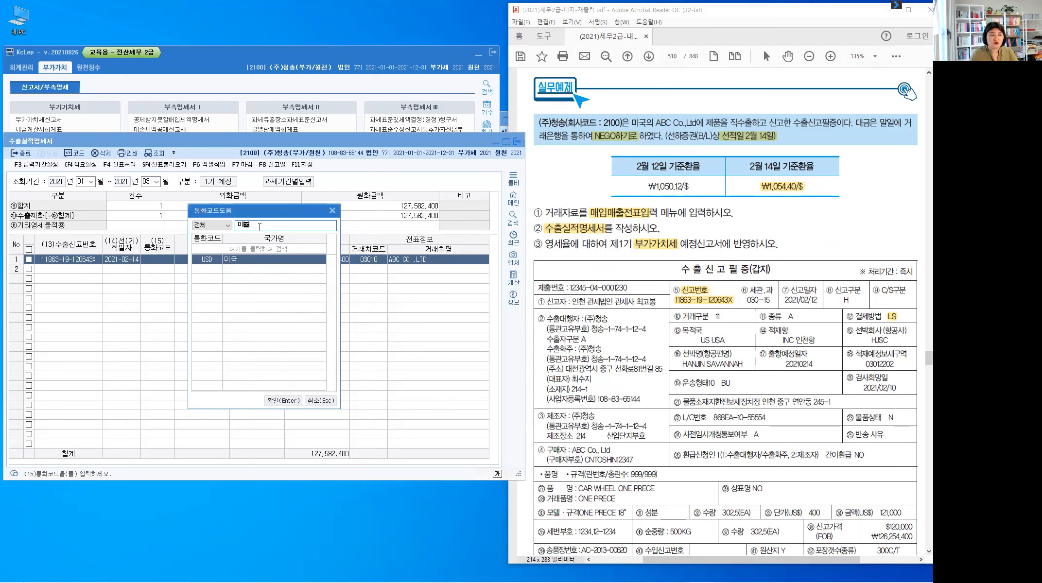
{"action": "key", "text": "Return"}
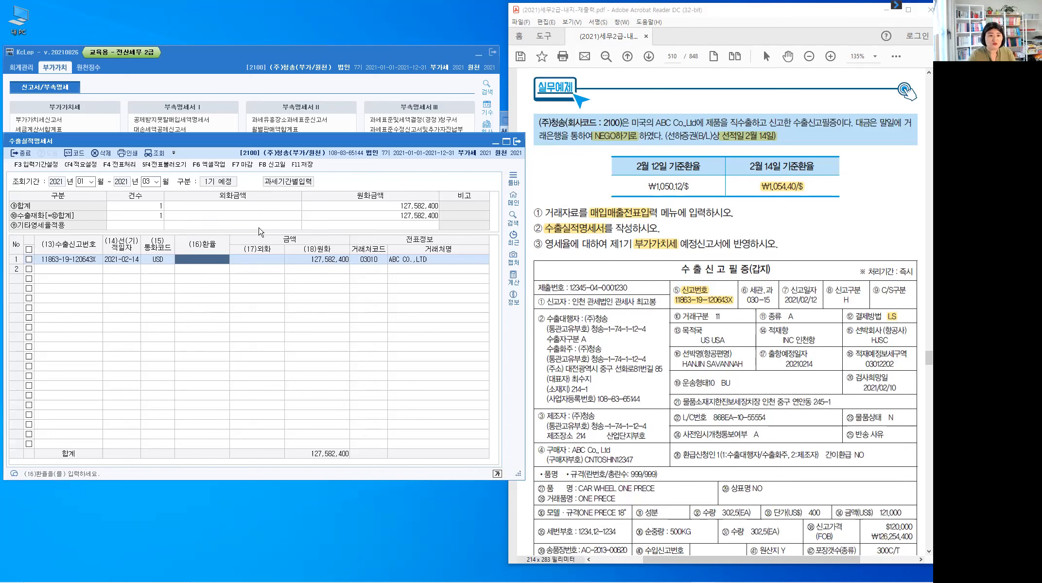
Enter the exchange rate 1054.4 and the foreign currency amount 121,000 on the export line.
{"action": "type", "text": "1054.4"}
{"action": "key", "text": "Return"}
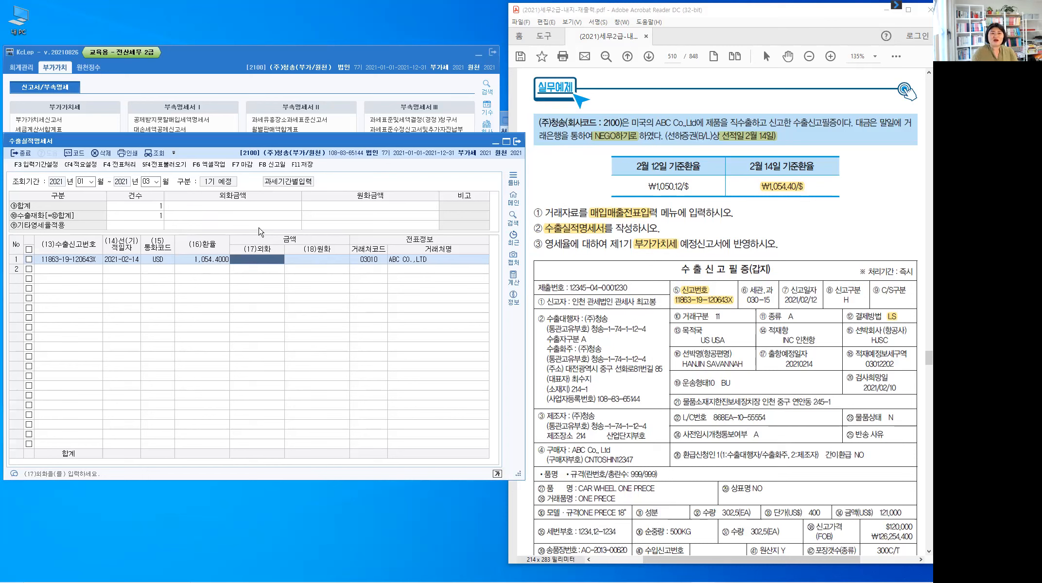
{"action": "type", "text": "0"}
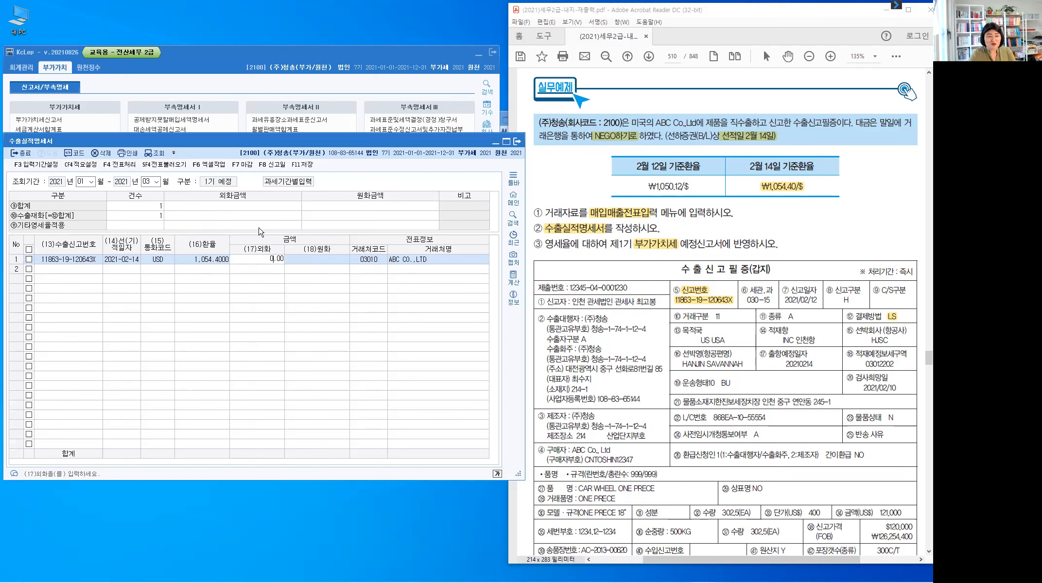
{"action": "type", "text": "121"}
{"action": "type", "text": "000"}
{"action": "key", "text": "Return"}
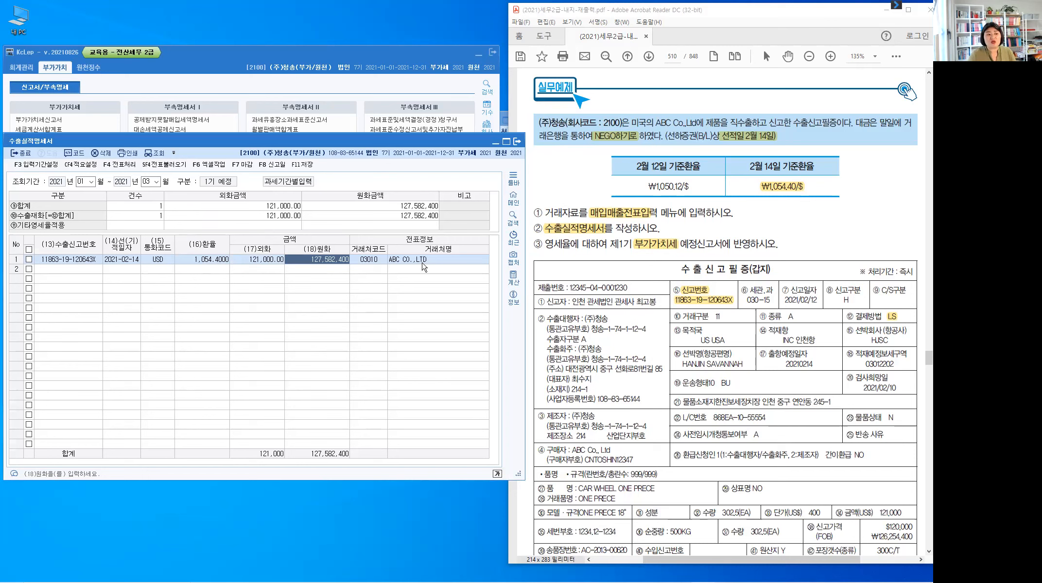
Accept the completed export line with its trading partner code and save the 수출실적명세서.
{"action": "key", "text": "ctrl"}
{"action": "left_click", "coordinate": [379, 261]}
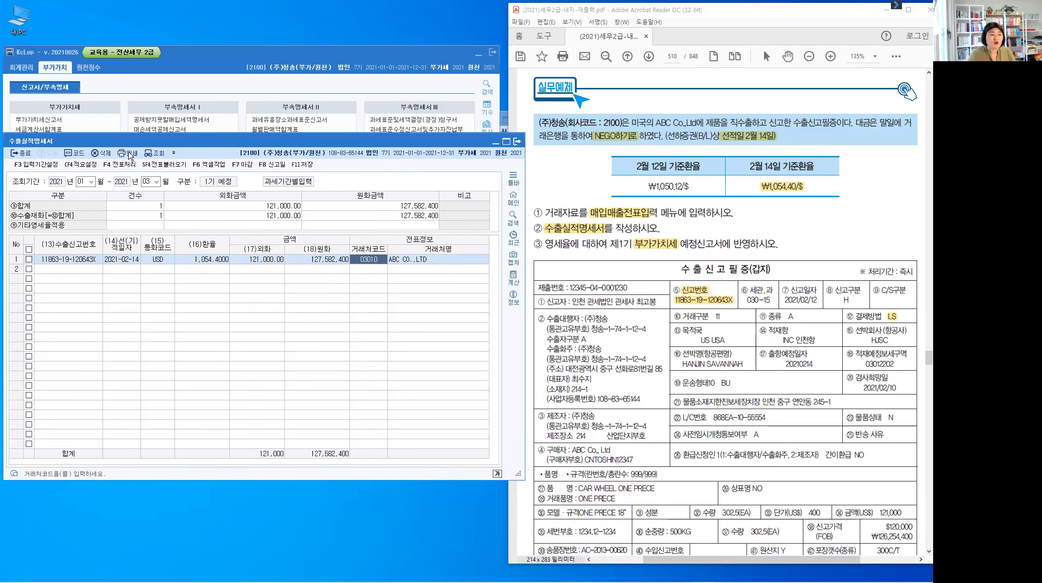
{"action": "left_click", "coordinate": [124, 171]}
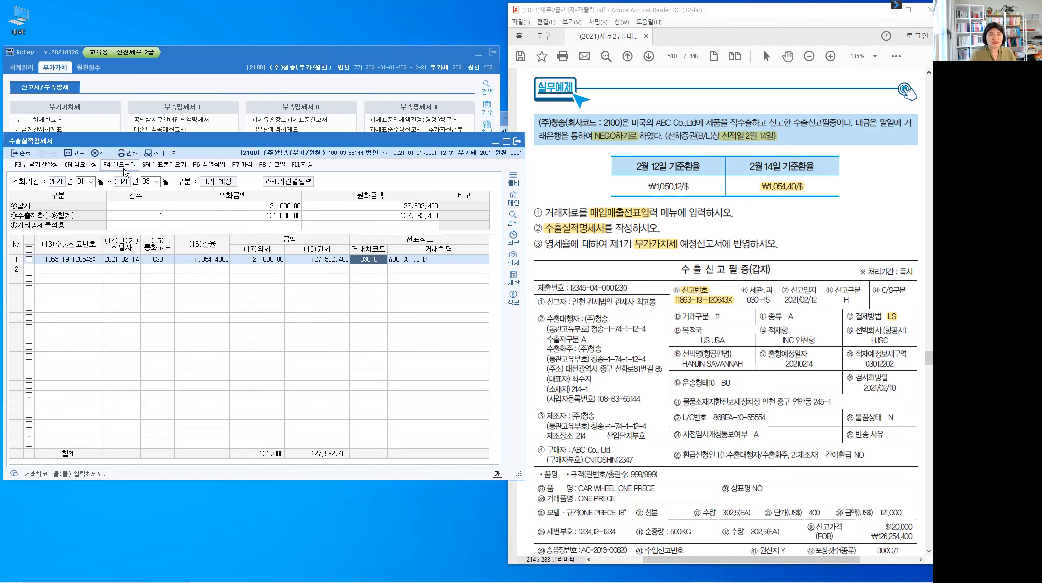
{"action": "key", "text": "Return"}
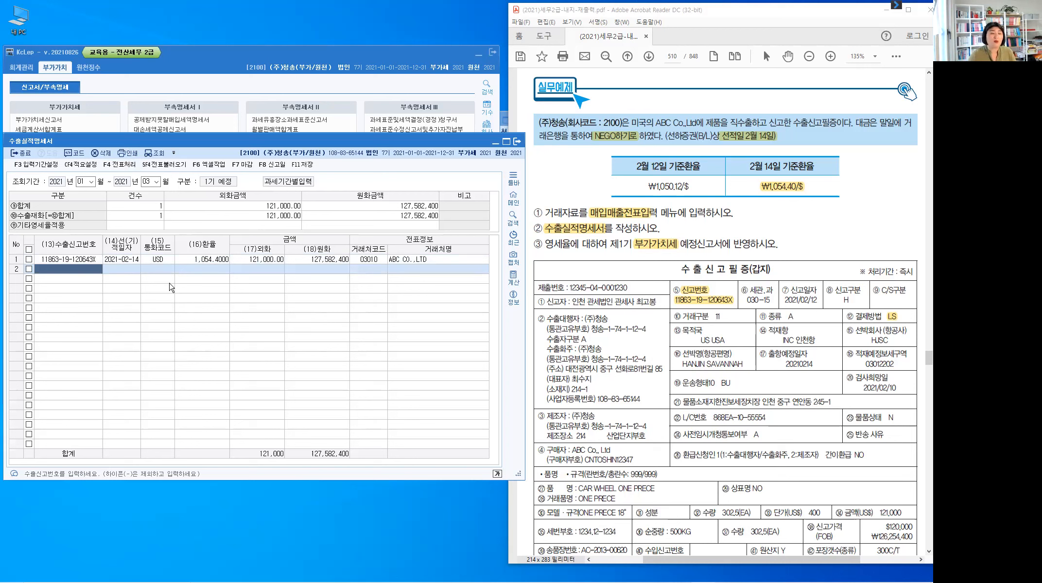
{"action": "left_click", "coordinate": [305, 166]}
{"action": "left_click", "coordinate": [679, 249]}
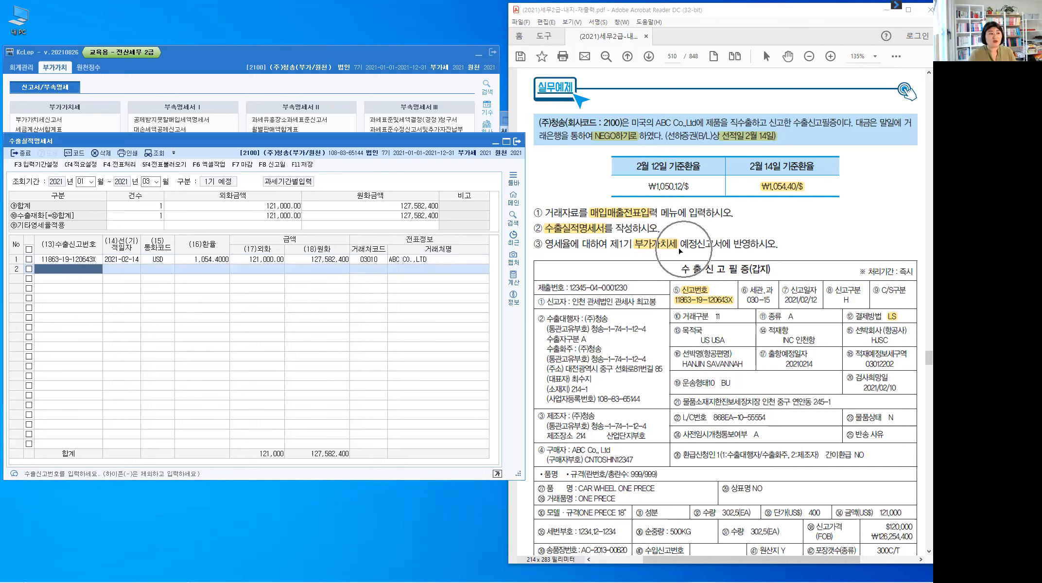
Open the 부가가치세신고서 for January 1 to March 31, 2021 as 정기신고, declining to load the previously saved data.
{"action": "left_click", "coordinate": [146, 90]}
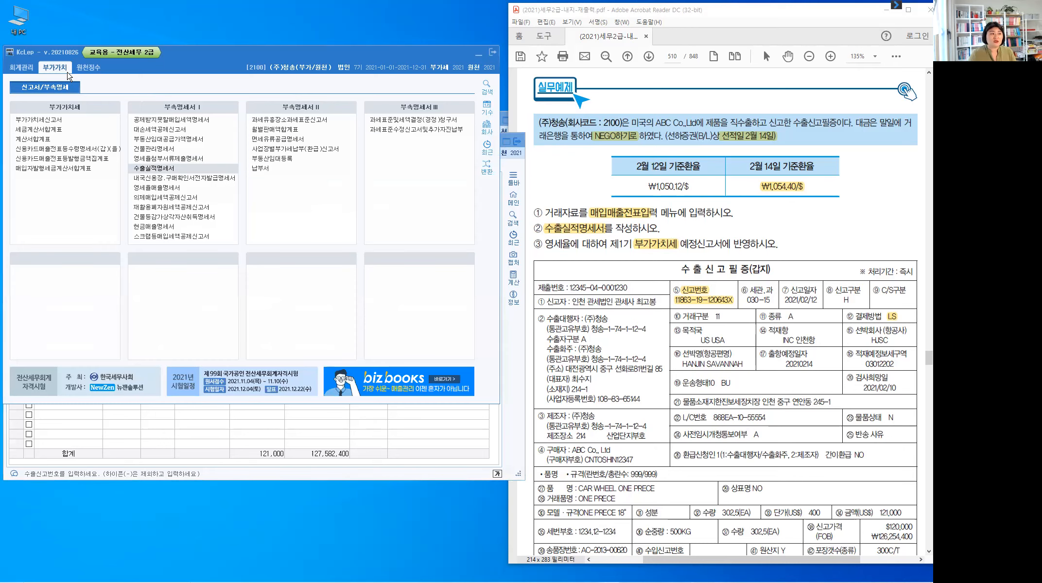
{"action": "left_click", "coordinate": [48, 119]}
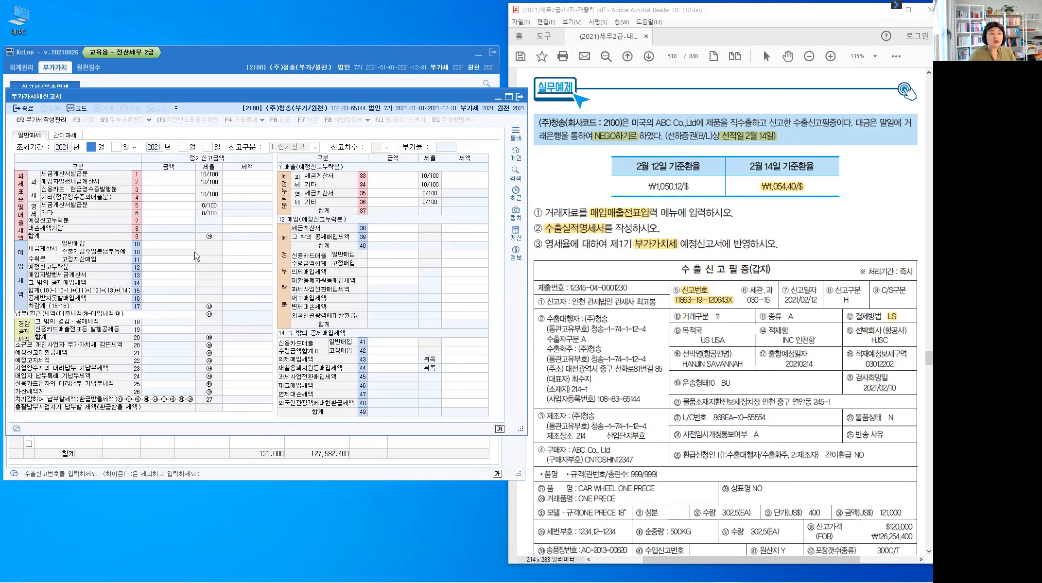
{"action": "type", "text": "1"}
{"action": "key", "text": "Return"}
{"action": "key", "text": "Return"}
{"action": "type", "text": "3"}
{"action": "key", "text": "Return"}
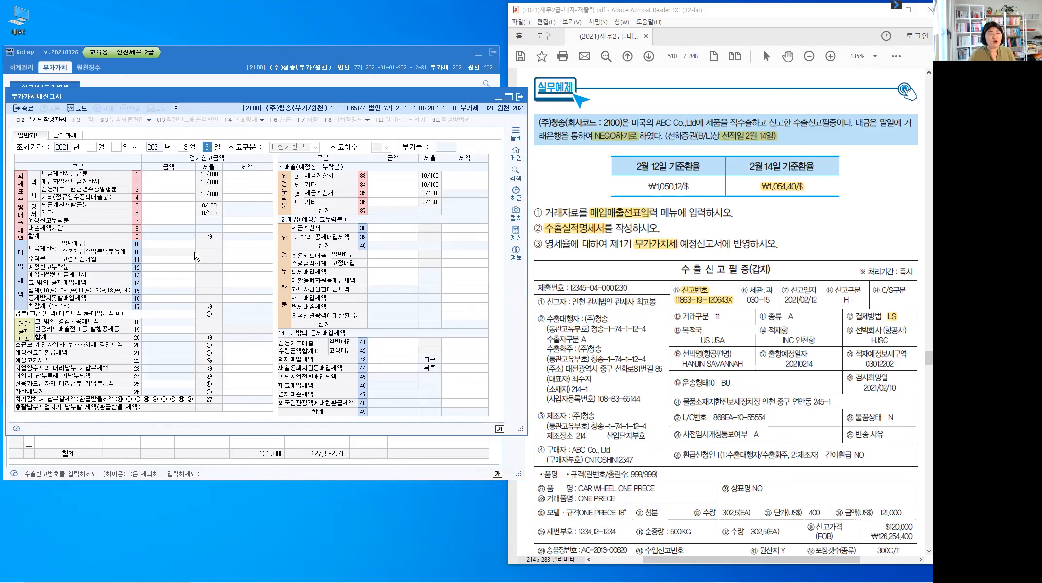
{"action": "key", "text": "Return"}
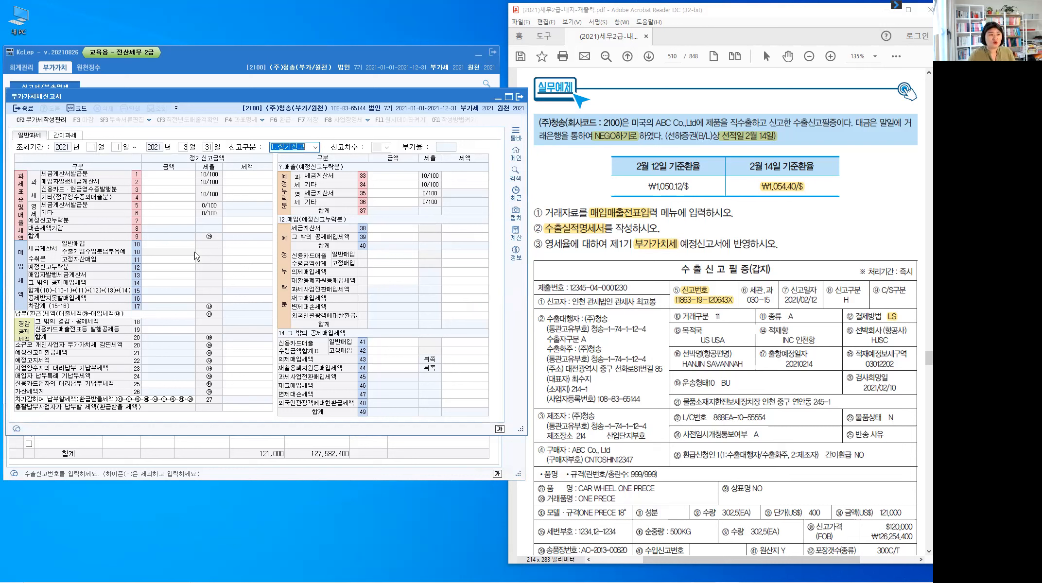
{"action": "key", "text": "Return"}
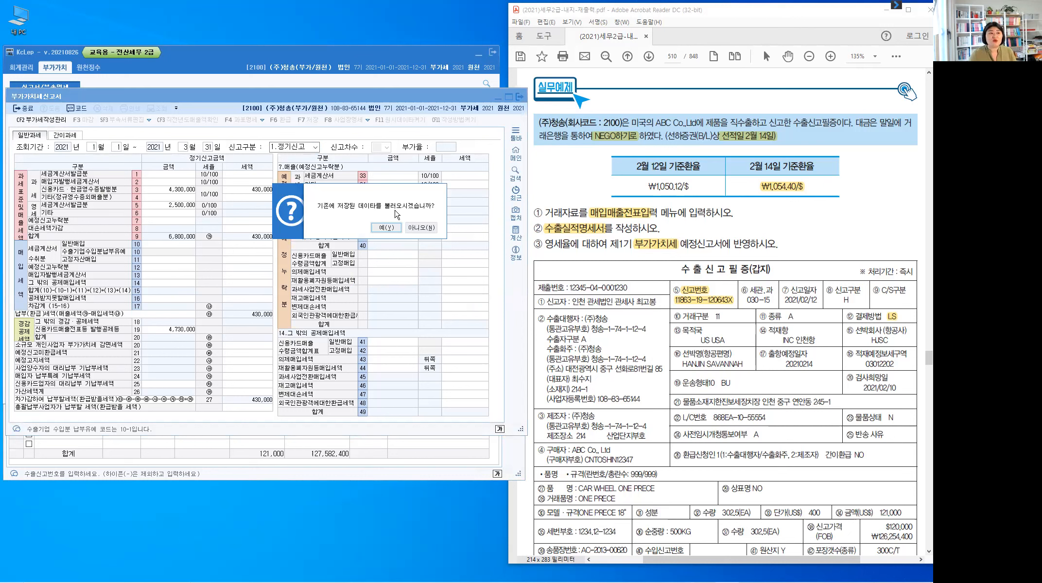
{"action": "left_click", "coordinate": [429, 229]}
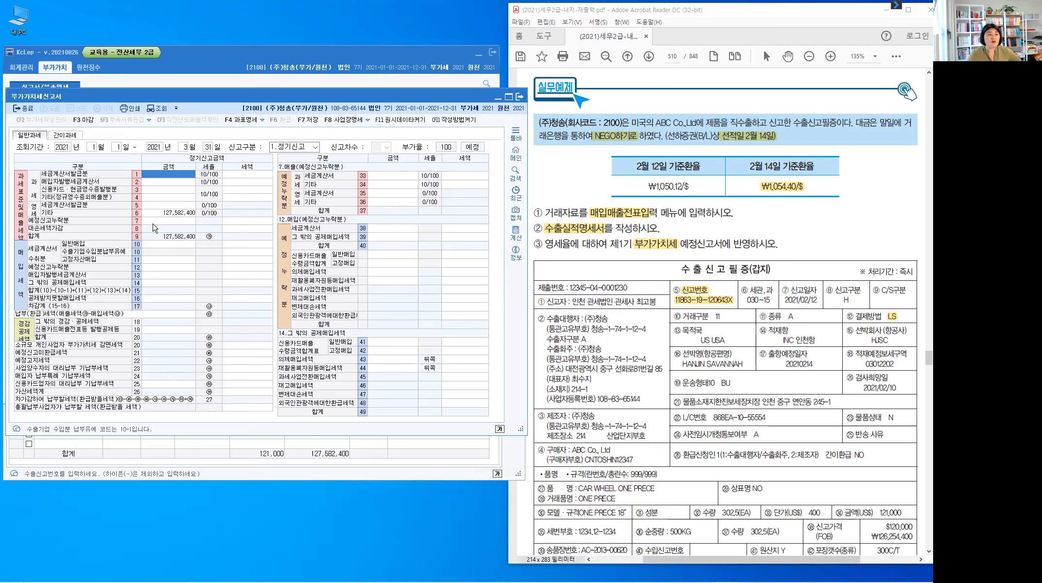
Check the zero-rated 기타 sales line in the 부가가치세신고서 and save the return.
{"action": "left_click", "coordinate": [165, 213]}
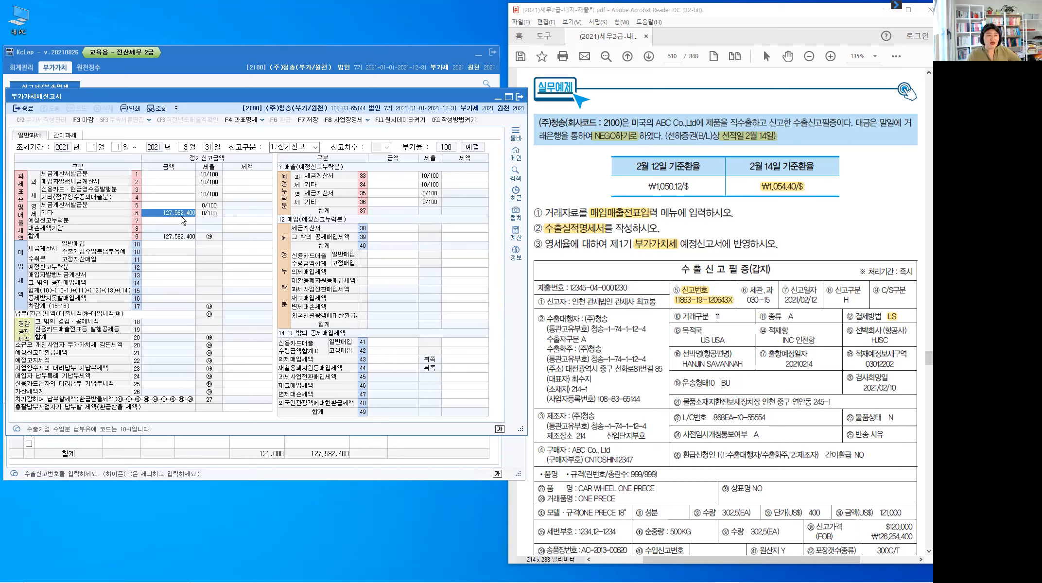
{"action": "left_click", "coordinate": [243, 229]}
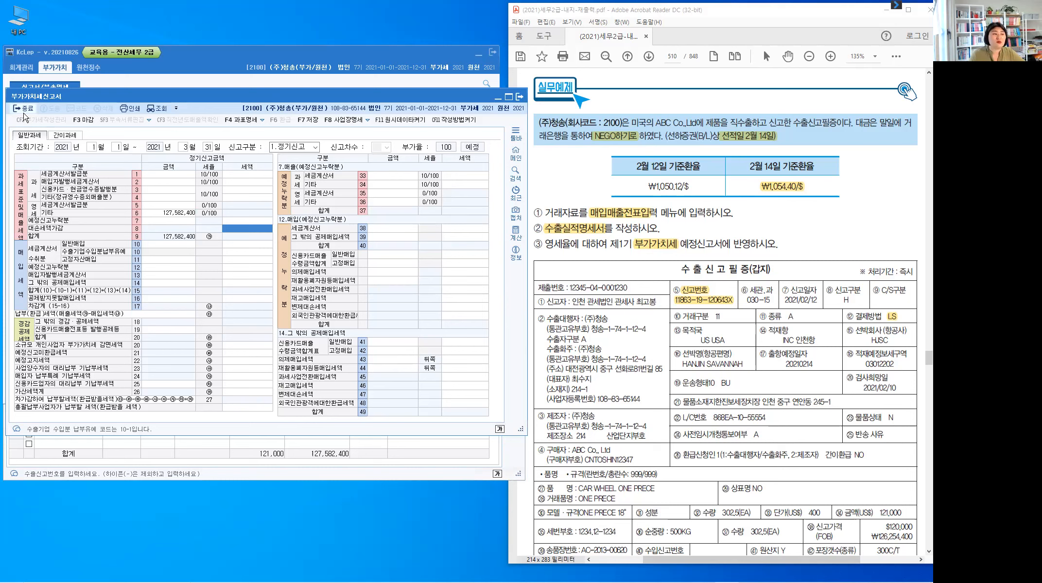
{"action": "left_click", "coordinate": [309, 123]}
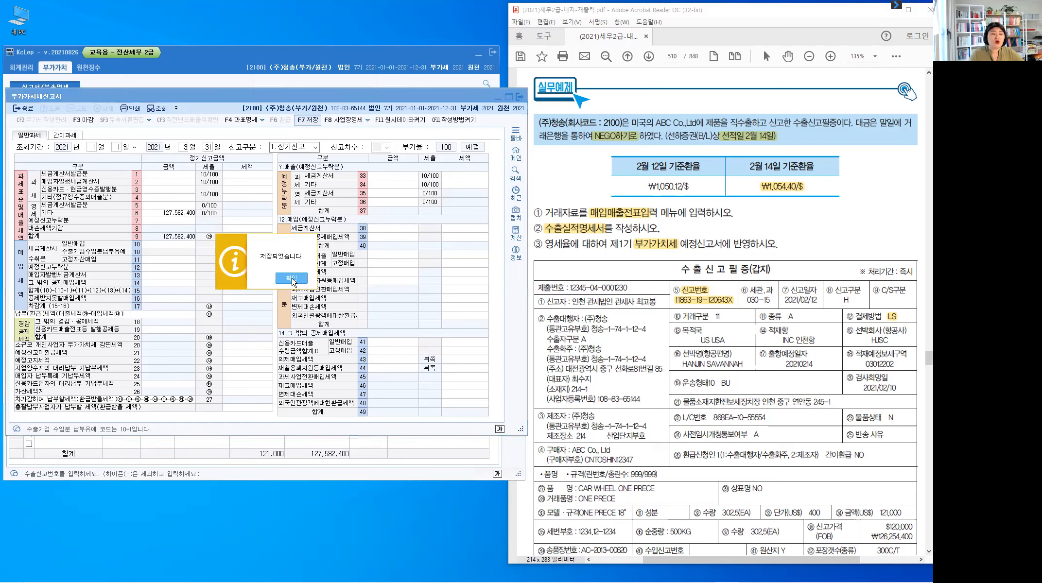
{"action": "left_click", "coordinate": [292, 278]}
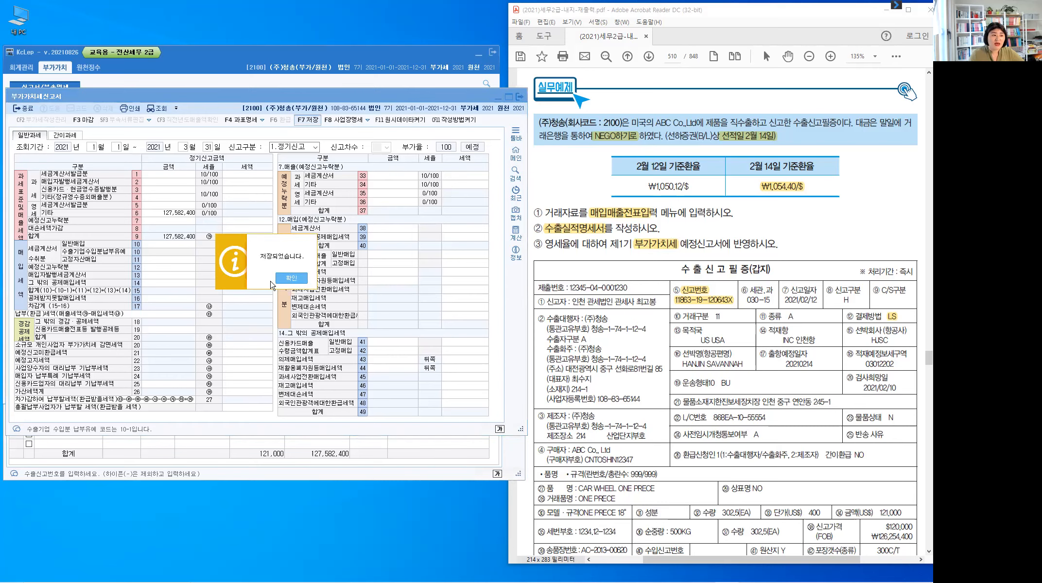
Close the 부가가치세신고서, 수출실적명세서 and 매입매출전표입력 windows.
{"action": "left_click", "coordinate": [28, 110]}
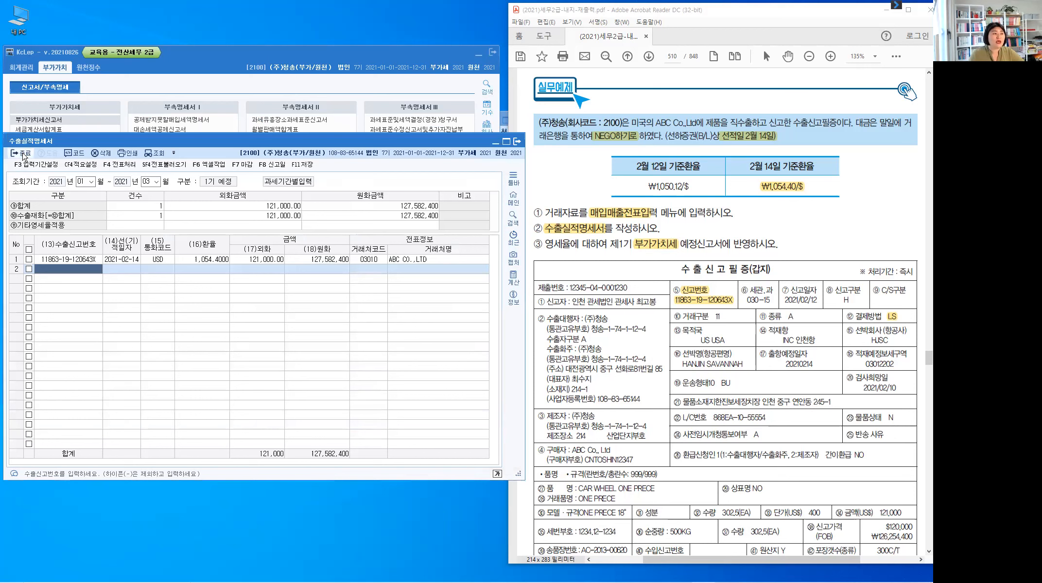
{"action": "left_click", "coordinate": [23, 154]}
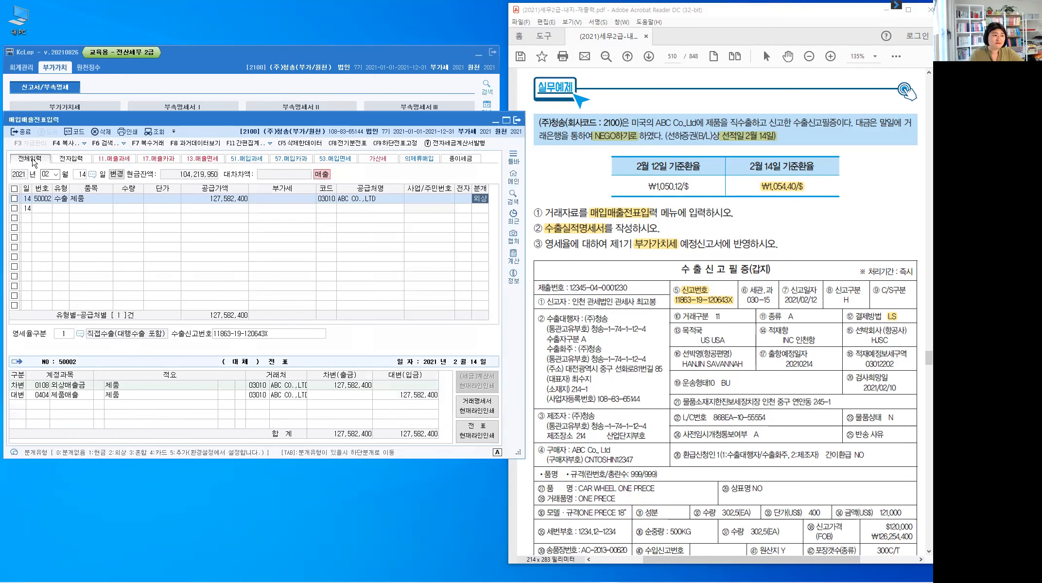
{"action": "left_click", "coordinate": [26, 134]}
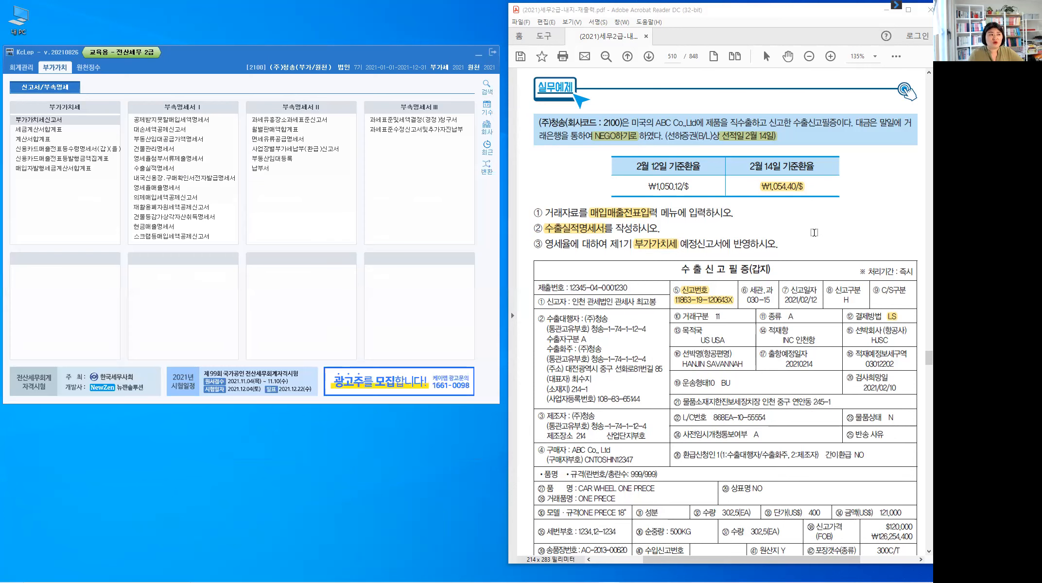
In the textbook PDF, go past the export exercise's solution to the section on 영세율첨부서류제출명세서.
{"action": "scroll", "coordinate": [814, 233], "scroll_direction": "down", "scroll_amount": 5}
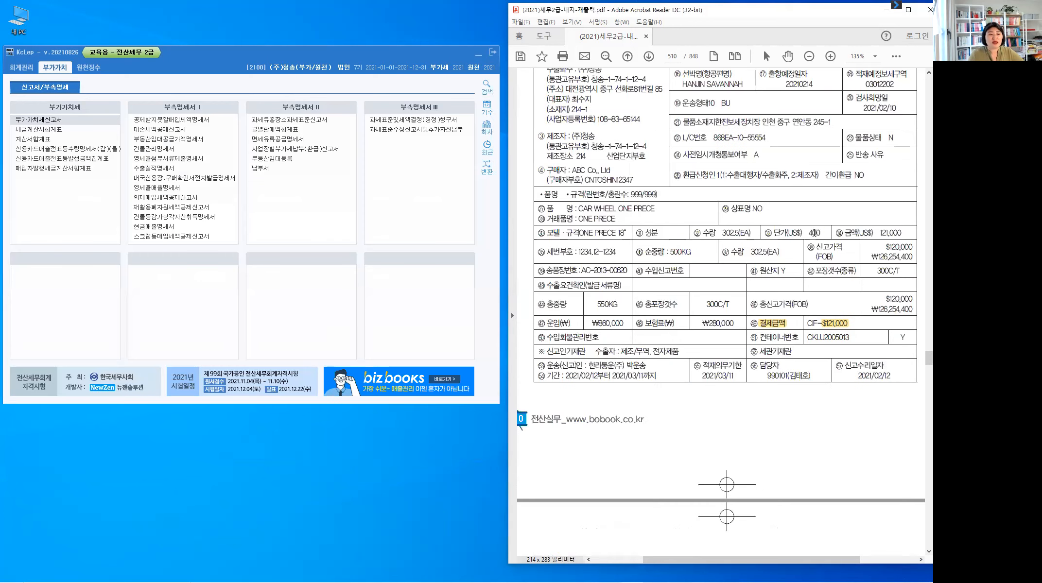
{"action": "scroll", "coordinate": [816, 236], "scroll_direction": "down", "scroll_amount": 10}
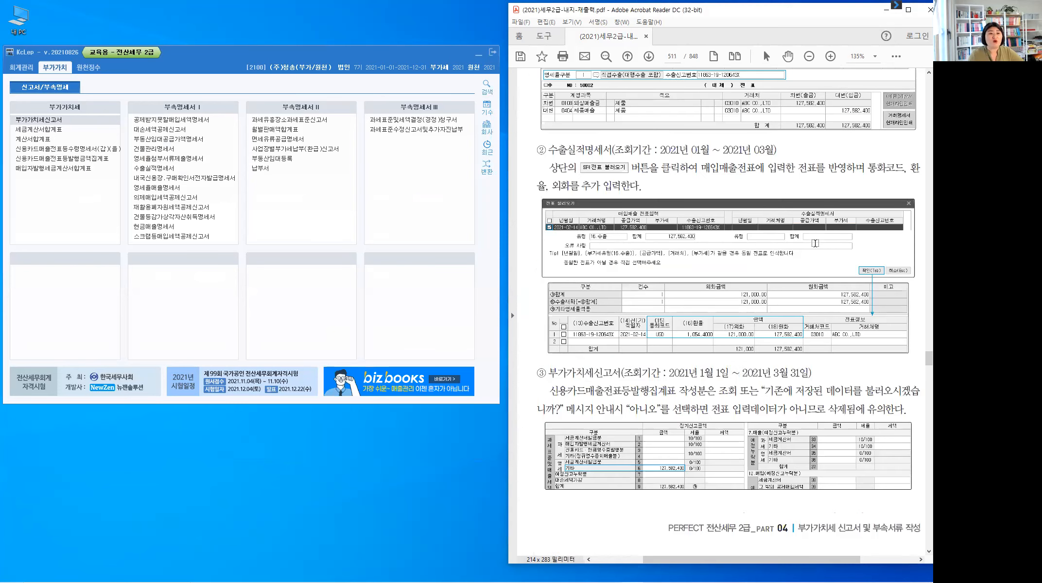
{"action": "scroll", "coordinate": [815, 243], "scroll_direction": "down", "scroll_amount": 9}
{"action": "scroll", "coordinate": [815, 242], "scroll_direction": "down", "scroll_amount": 1}
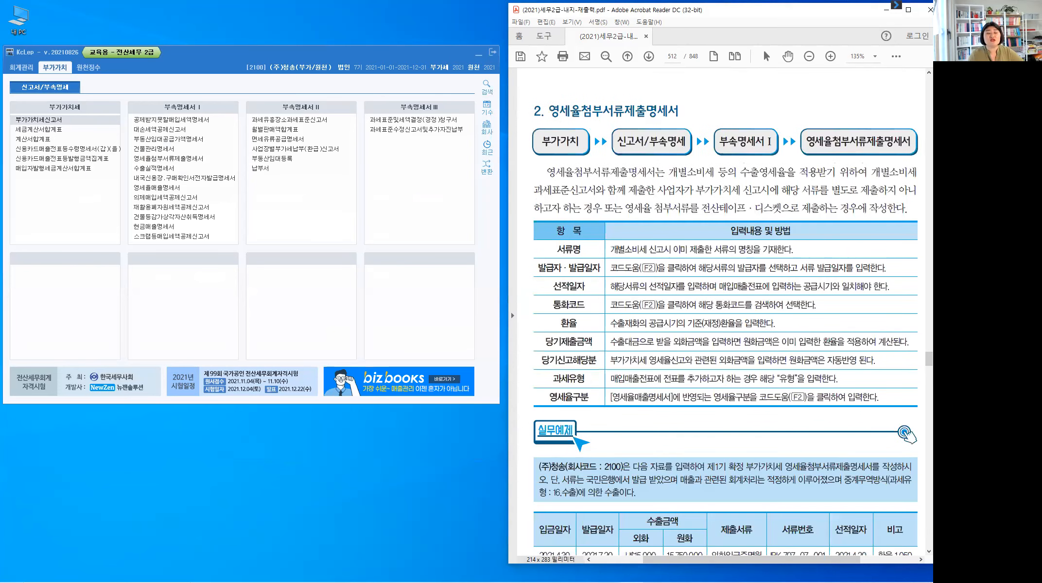